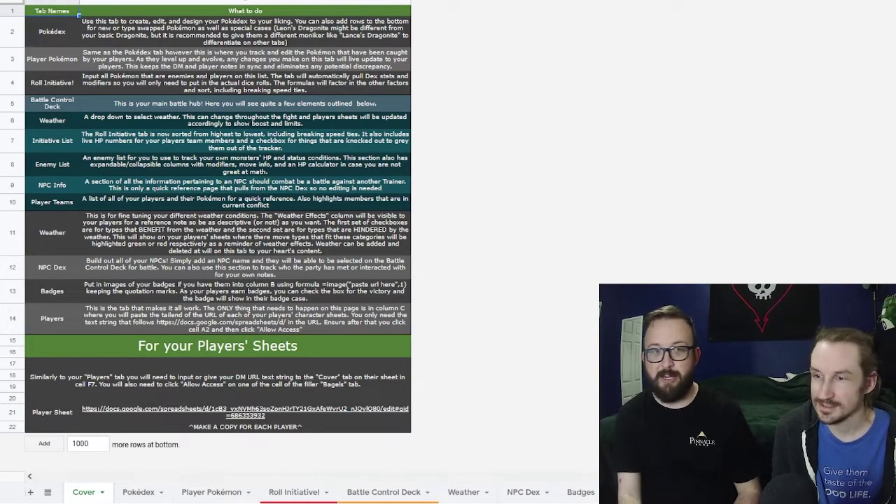
# Leave the Cover tab's Pokédex description and open the Pokédex sheet.
pyautogui.click(305, 38)
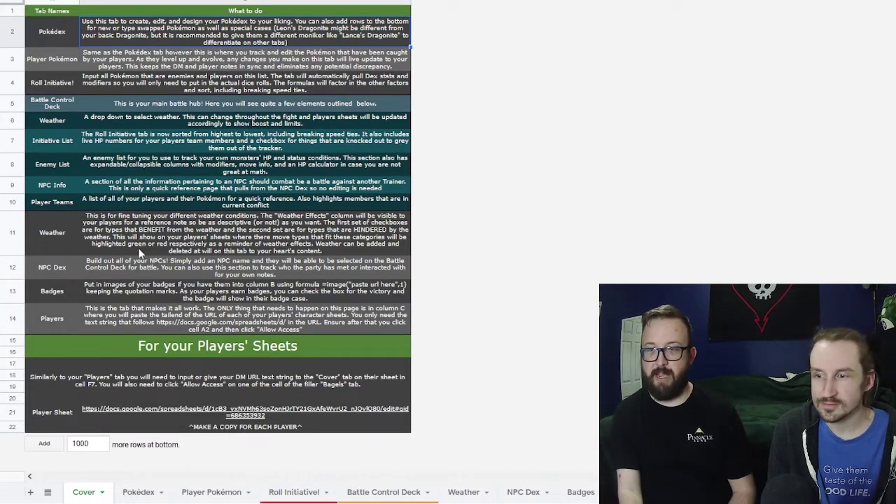
pyautogui.click(138, 493)
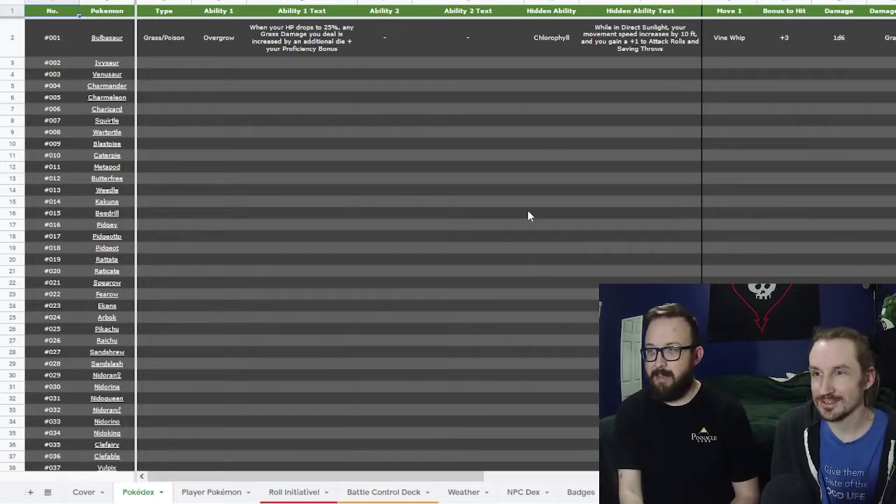
# Scan the Pokédex down to the last entries and across to Bulbasaur's AC 11, HP 9, Speed 30.
pyautogui.click(166, 89)
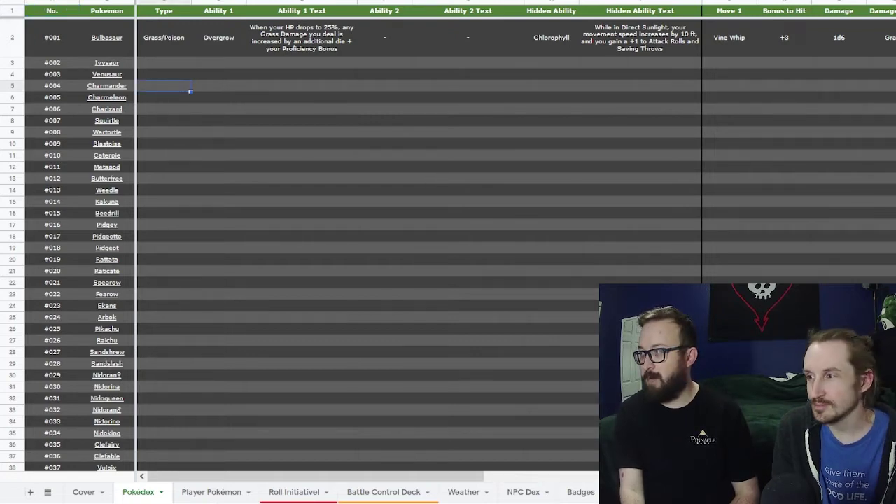
pyautogui.scroll(-20, 351, 231)
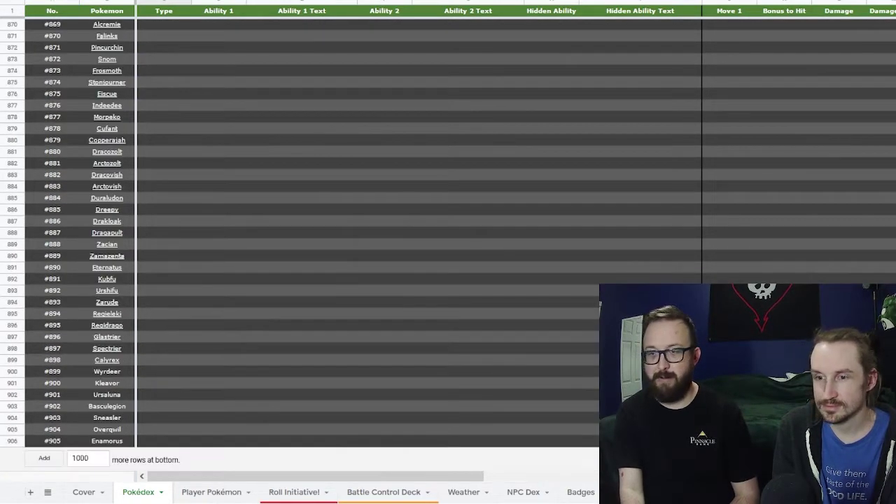
pyautogui.scroll(20, 558, 121)
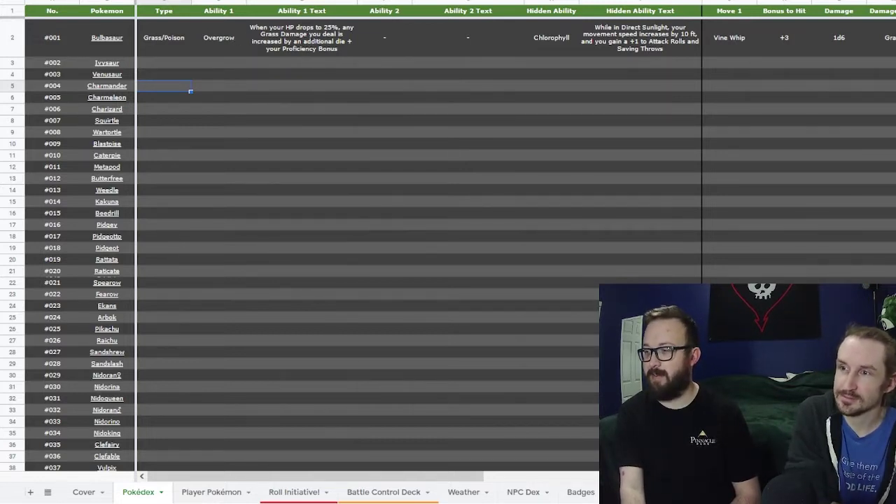
pyautogui.moveTo(461, 483); pyautogui.dragTo(875, 483)
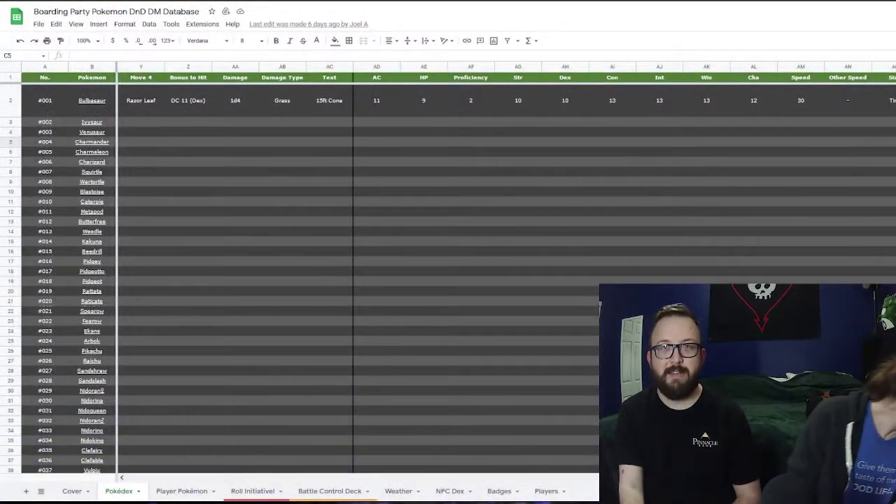
# Return from the stat columns to the Pokédex's Type and ability columns.
pyautogui.click(518, 410)
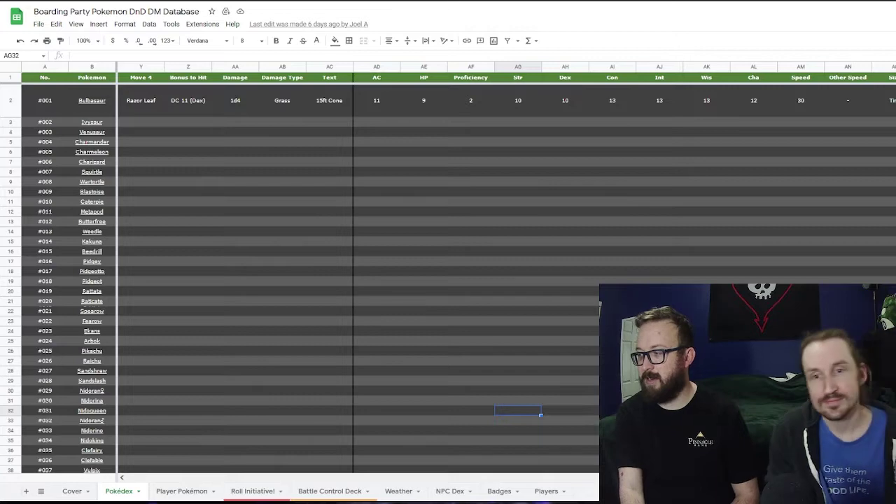
pyautogui.hscroll(-15, 530, 441)
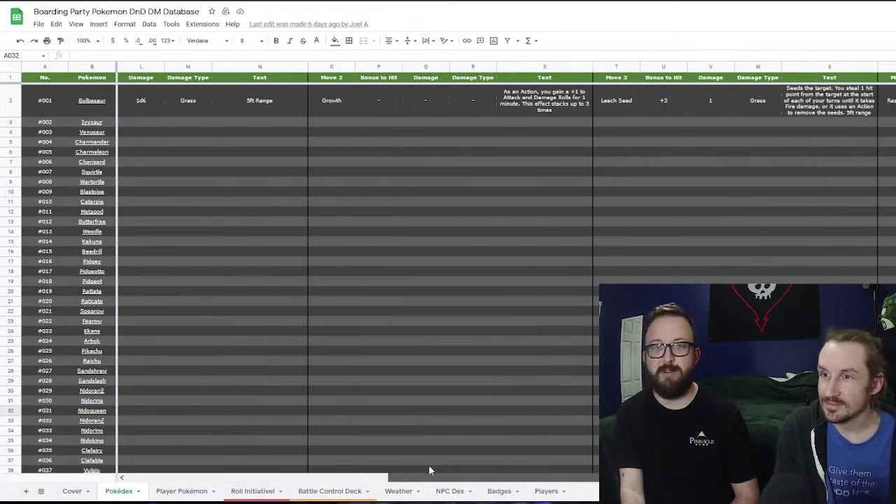
pyautogui.hscroll(-3, 236, 456)
pyautogui.scroll(-10, 143, 411)
pyautogui.scroll(10, 148, 412)
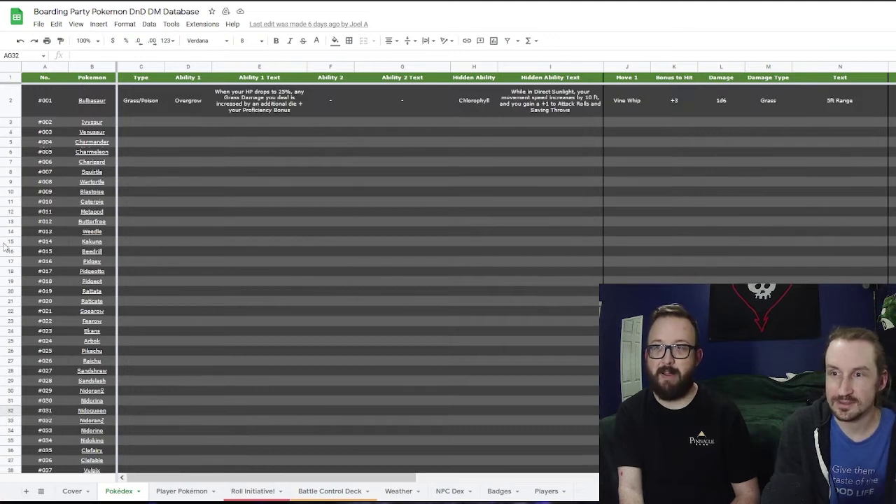
# Preview the Venusaur link, then view the final entries through #905 Enamorus.
pyautogui.moveTo(96, 137)
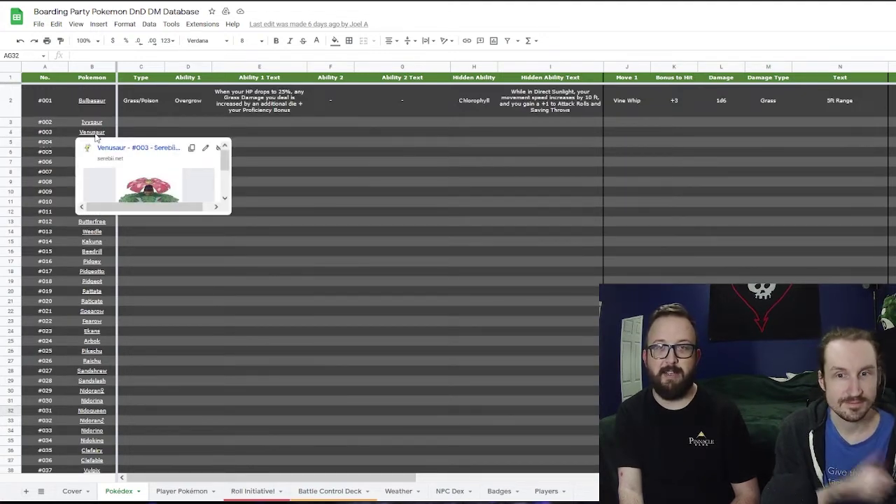
pyautogui.click(423, 244)
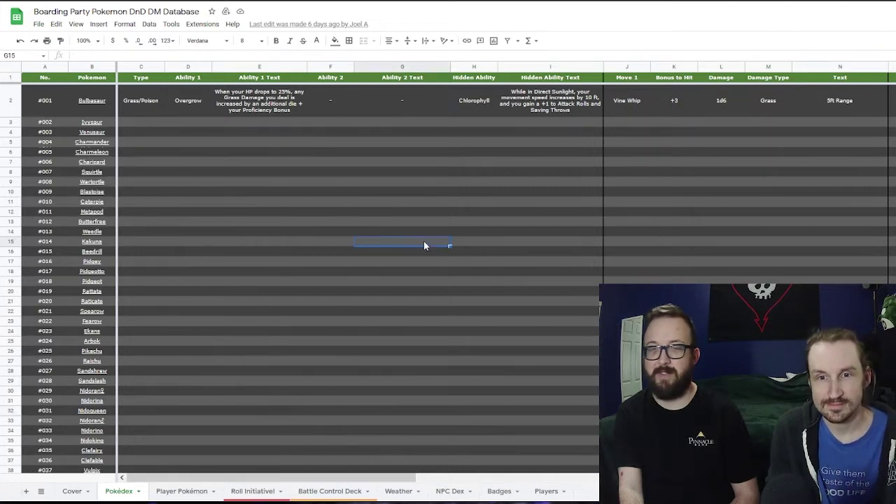
pyautogui.click(223, 243)
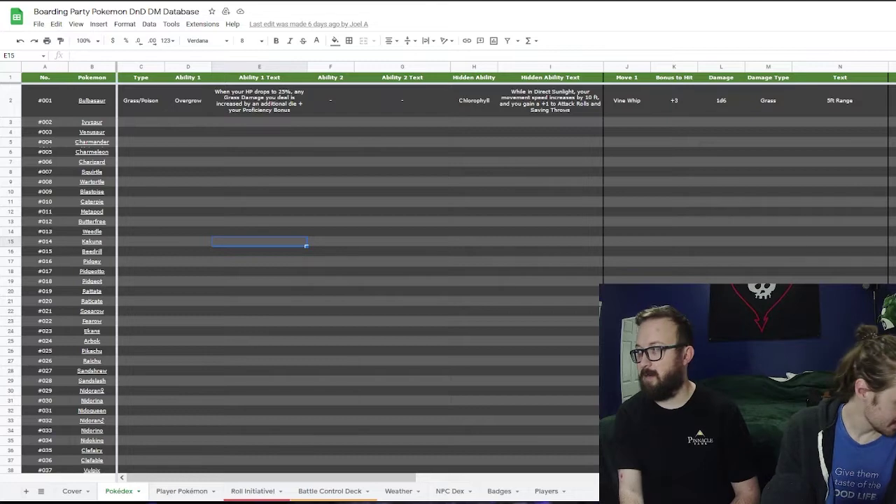
pyautogui.scroll(-20, 30, 273)
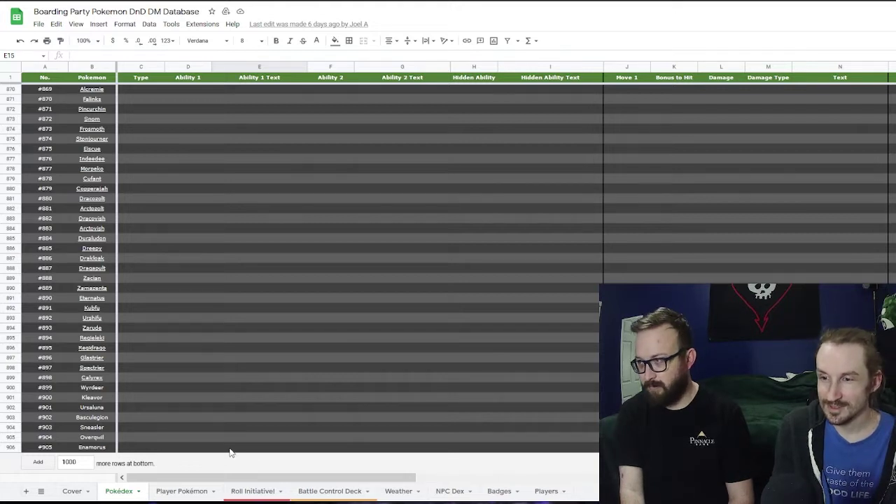
# On the Player Pokémon sheet, check nickname Bagels and its trainer Character 1.
pyautogui.click(180, 492)
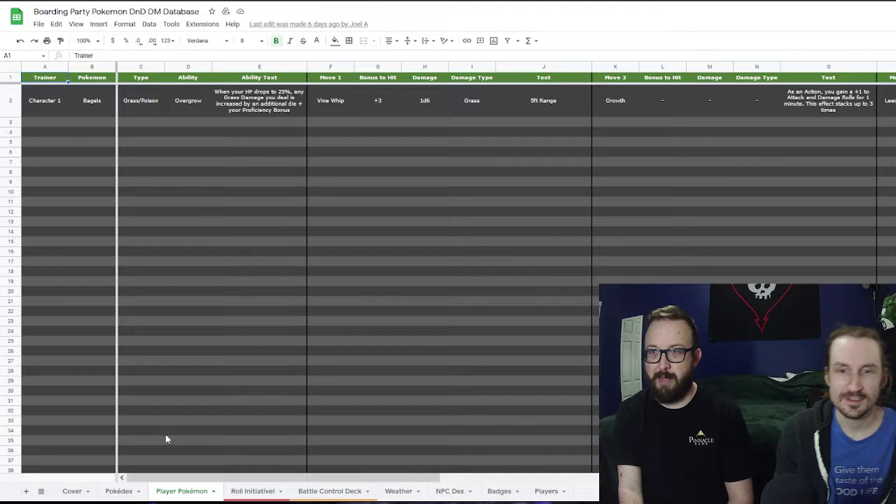
pyautogui.click(100, 108)
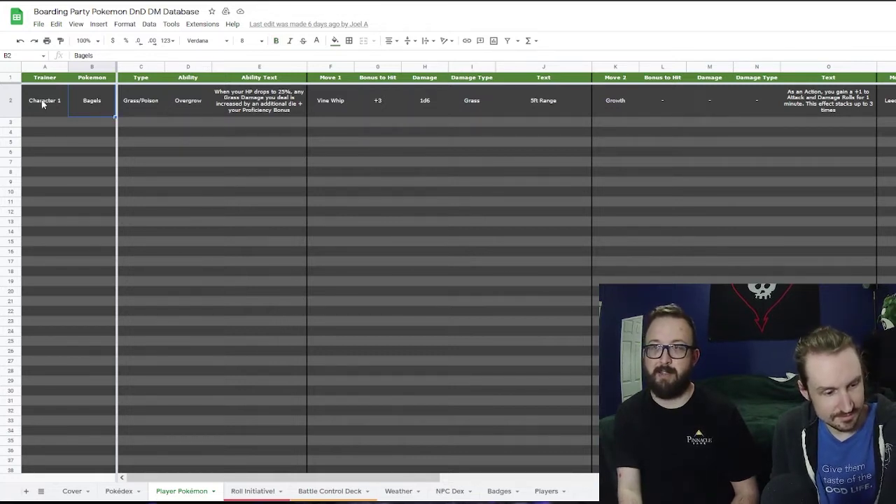
pyautogui.click(46, 100)
pyautogui.click(97, 102)
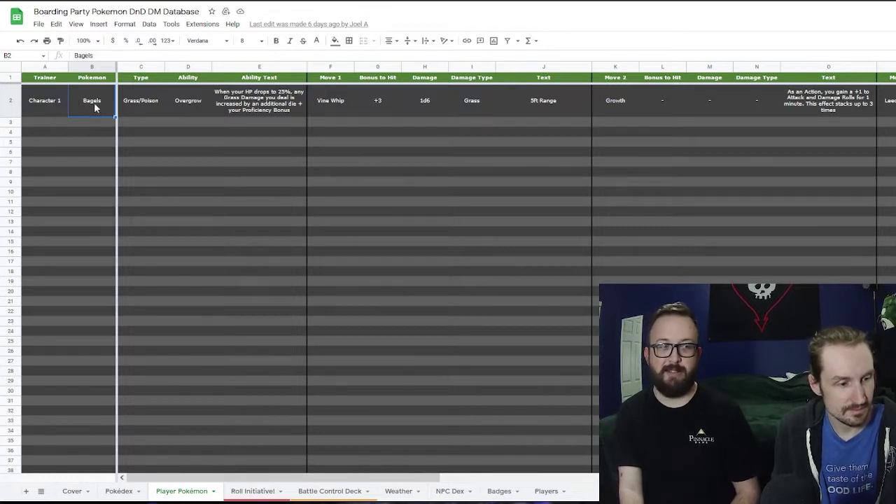
pyautogui.click(43, 105)
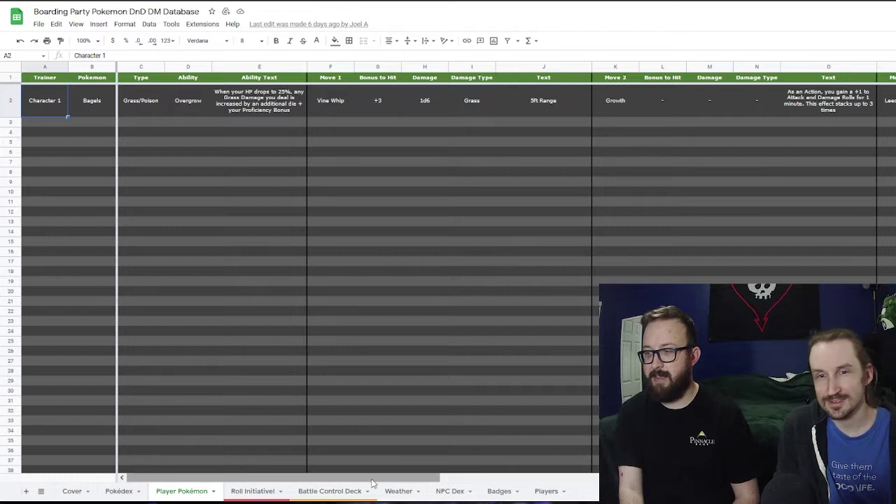
# Review Bagels' moves and stats (1d4 Grass, AC 11, HP 9) through Headshot and Image.
pyautogui.moveTo(375, 479); pyautogui.dragTo(571, 489)
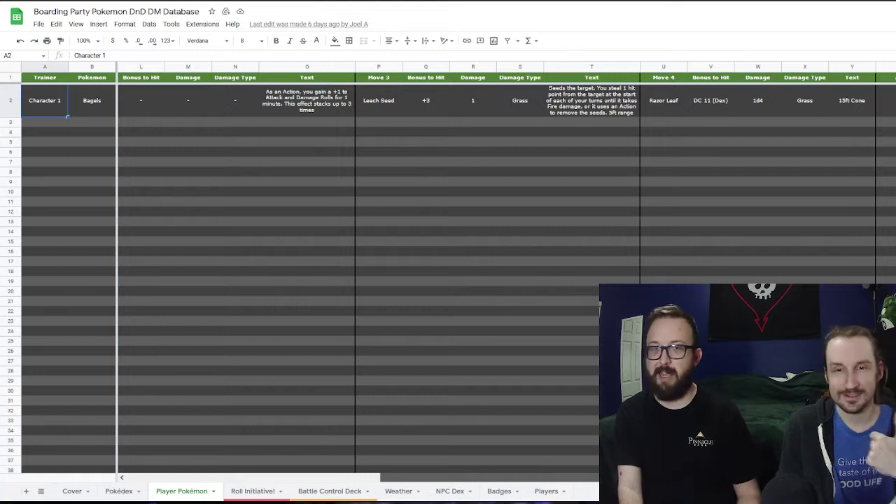
pyautogui.hscroll(5, 350, 273)
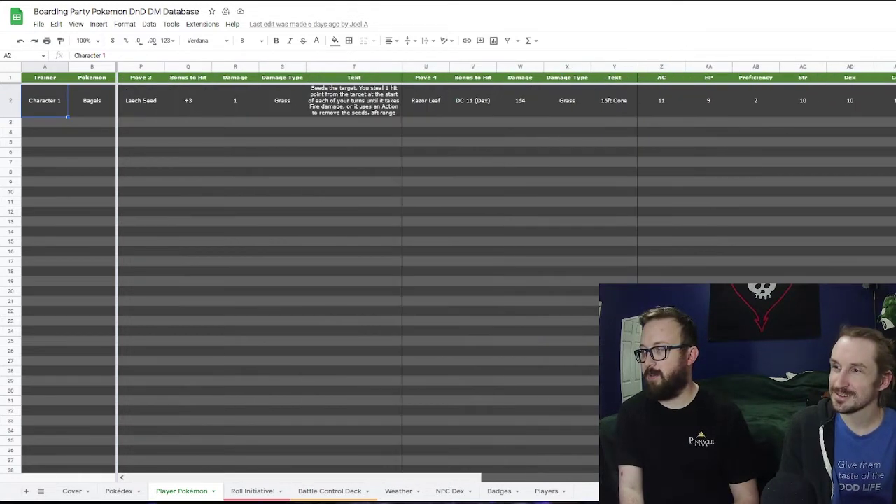
pyautogui.hscroll(2, 350, 273)
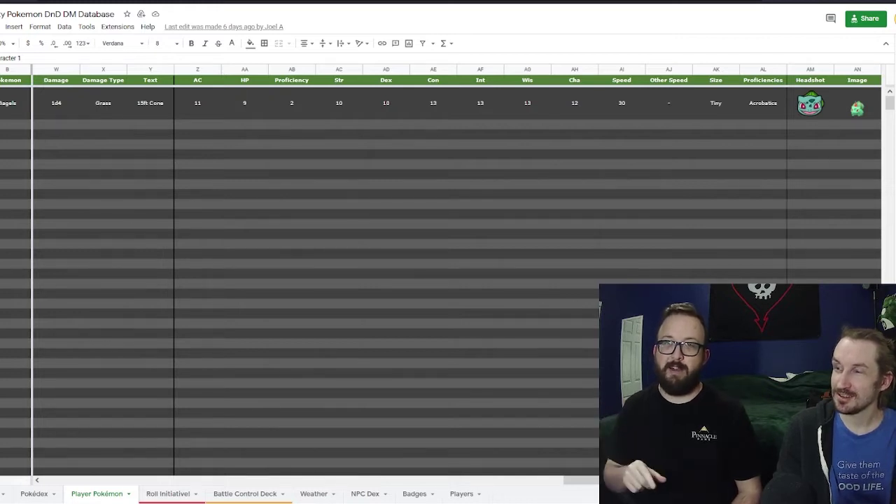
# Inspect the IMAGE formula behind Bagels' picture in column AN.
pyautogui.click(856, 175)
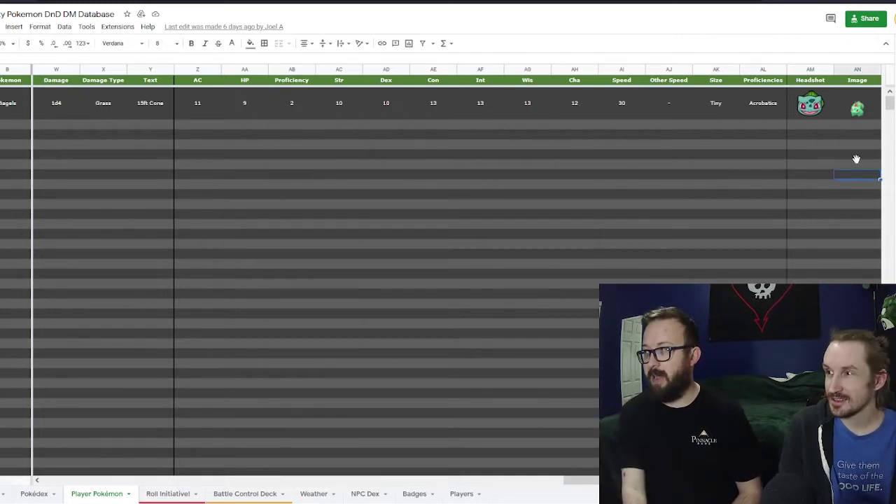
pyautogui.click(868, 118)
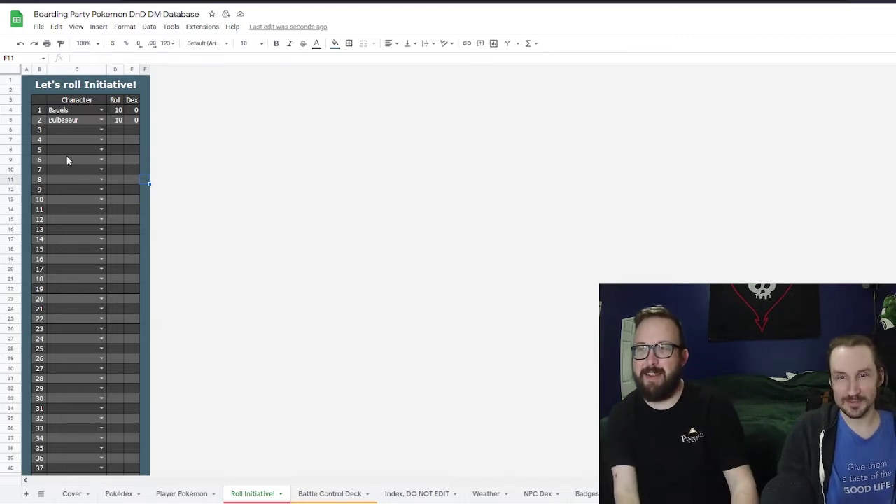
# Choose Ivysaur for initiative slot 3 in C6 and give it a roll of 10.
pyautogui.press('Up')
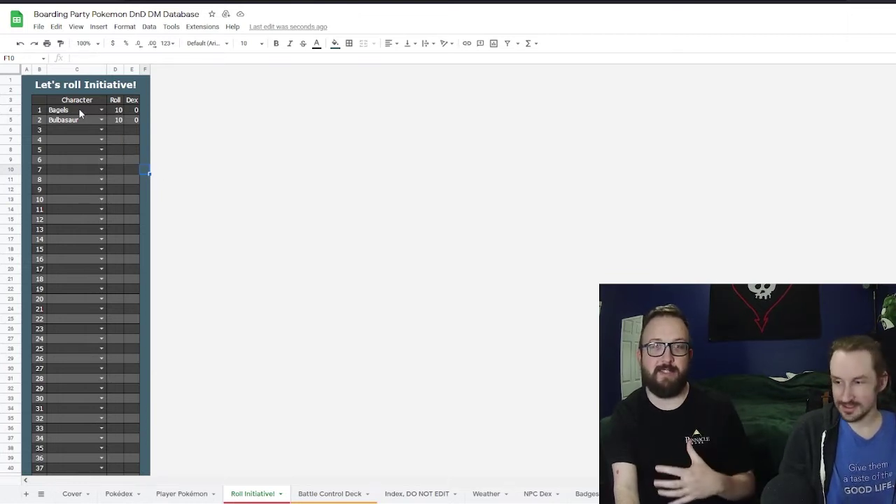
pyautogui.click(117, 114)
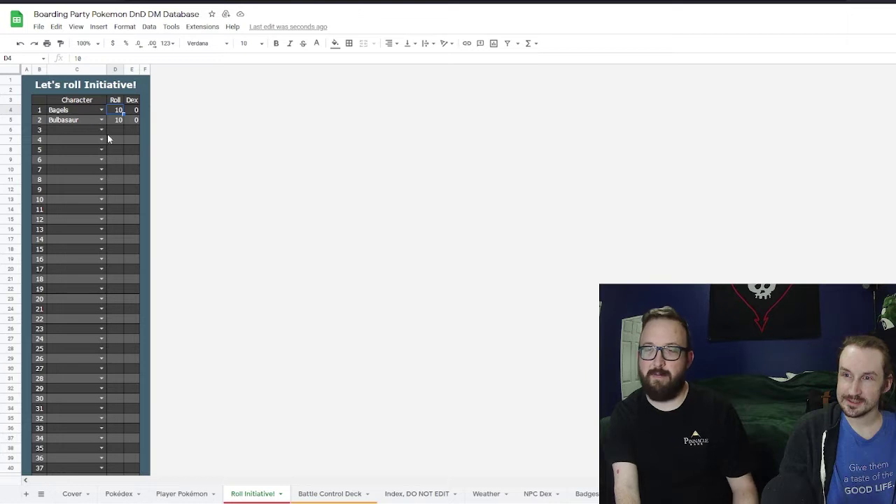
pyautogui.click(101, 130)
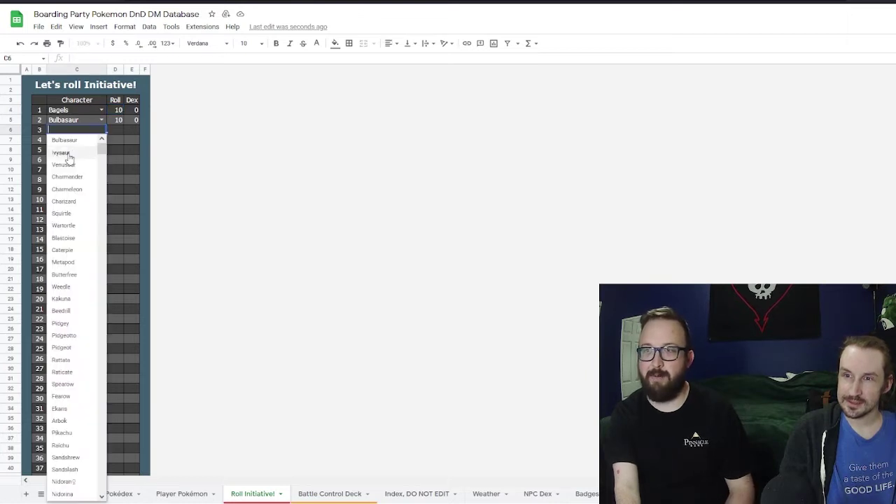
pyautogui.click(63, 153)
pyautogui.click(117, 131)
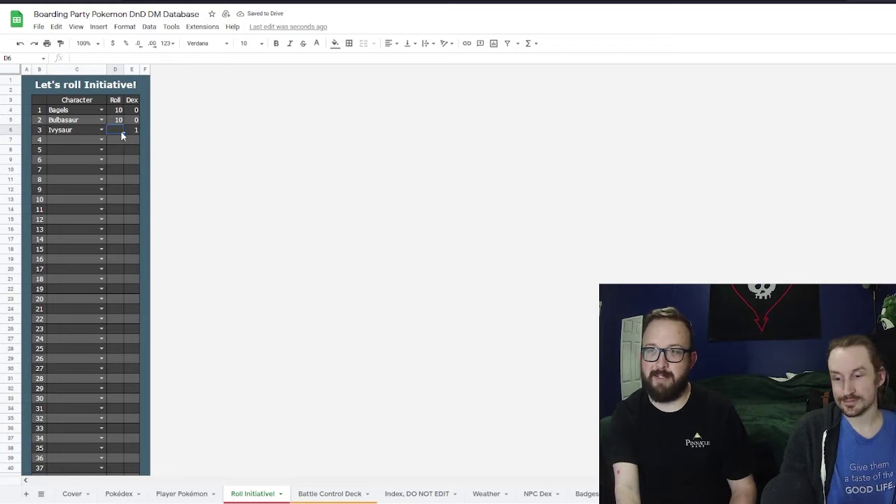
pyautogui.write('10')
pyautogui.press('Return')
pyautogui.click(147, 140)
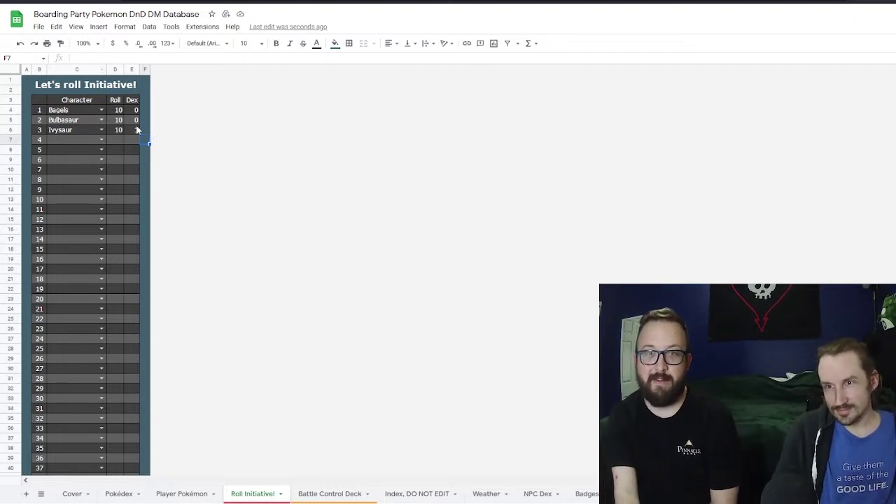
# Check the SORTN formula in C8 placing Ivysaur first on the Battle Control Deck, then open NPC Dex.
pyautogui.click(348, 496)
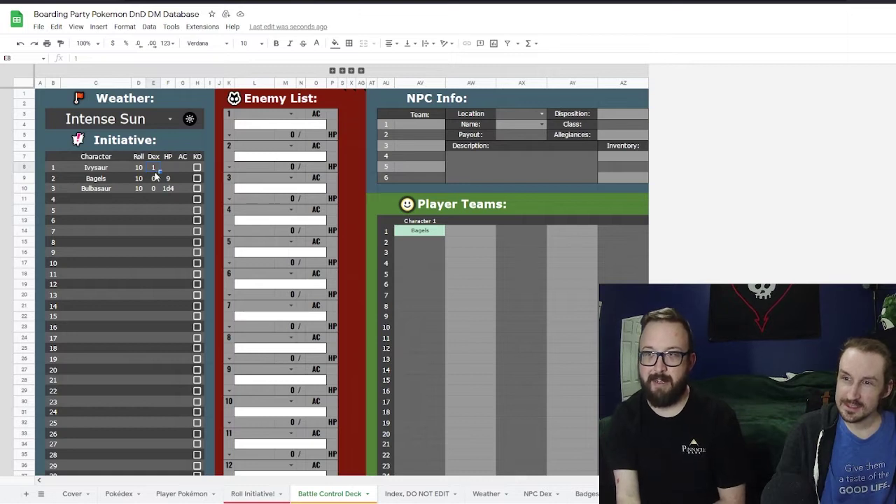
pyautogui.click(117, 170)
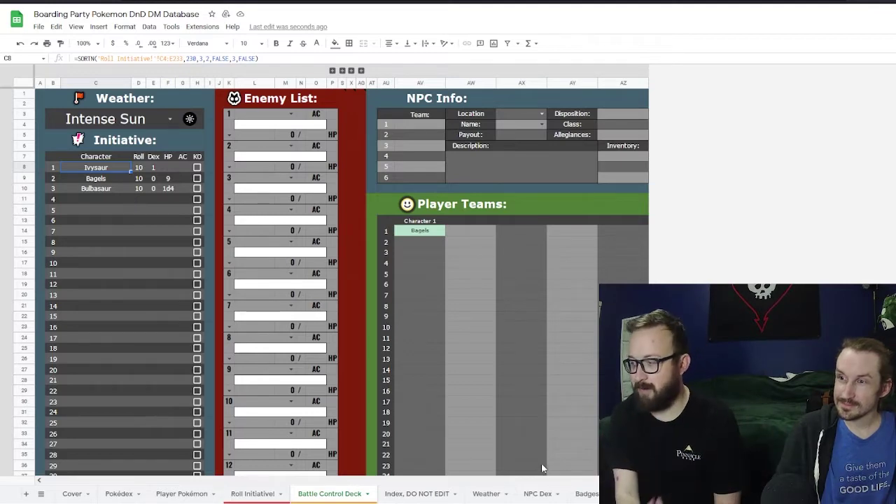
pyautogui.click(539, 495)
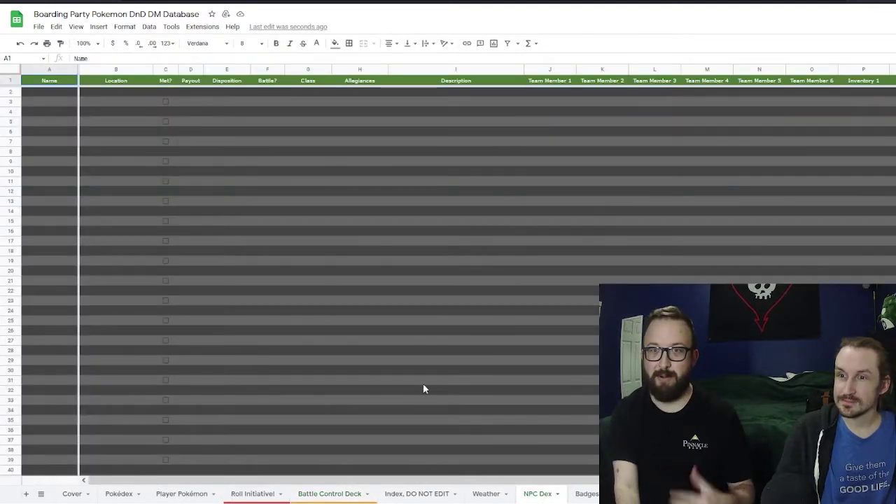
pyautogui.click(44, 93)
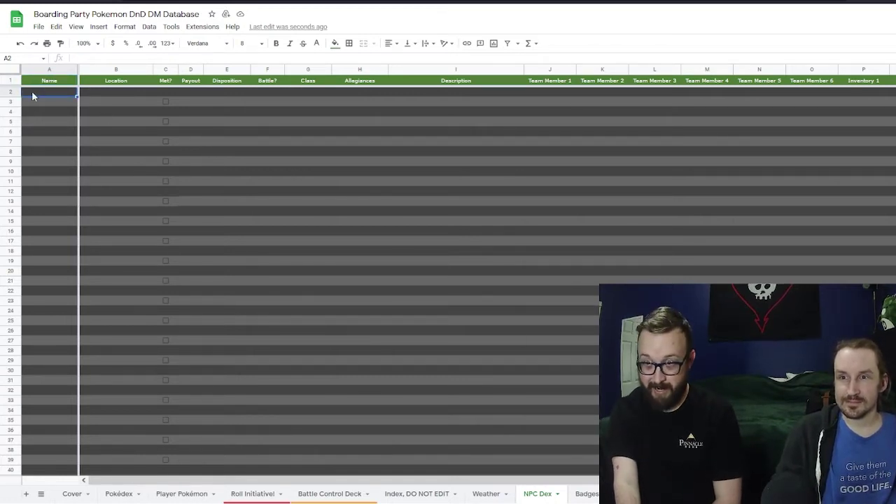
pyautogui.click(113, 98)
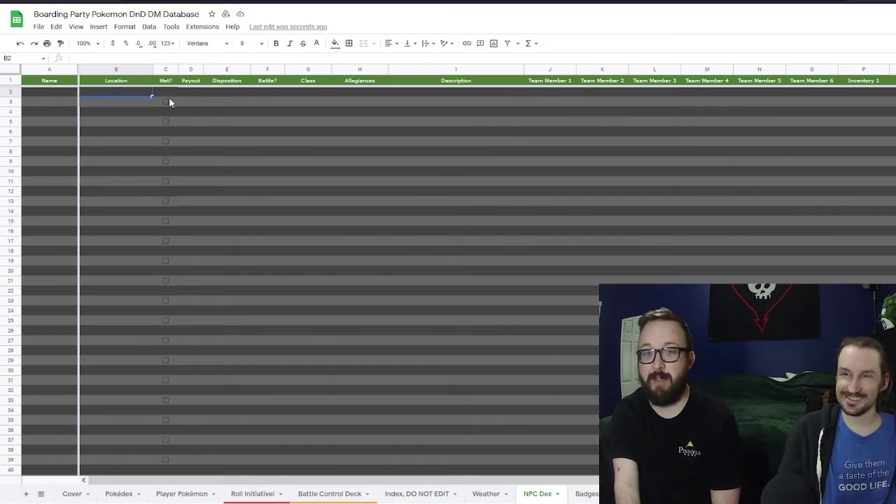
pyautogui.click(195, 94)
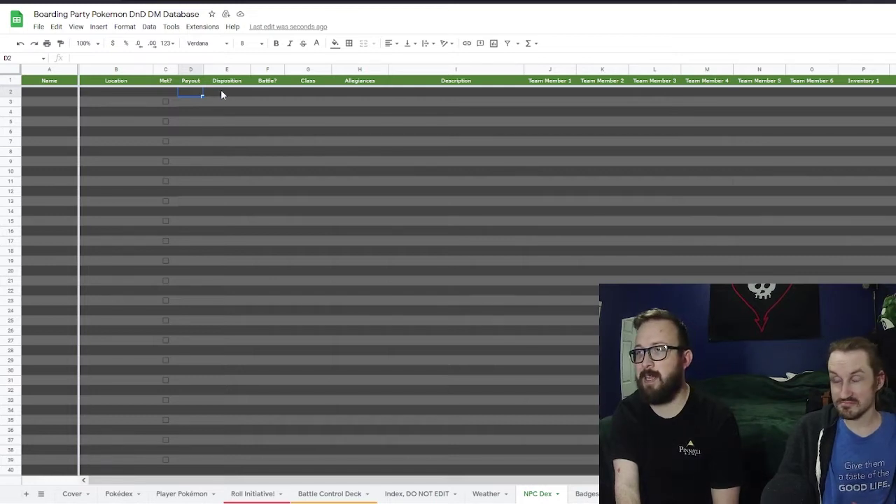
pyautogui.click(222, 91)
pyautogui.click(263, 93)
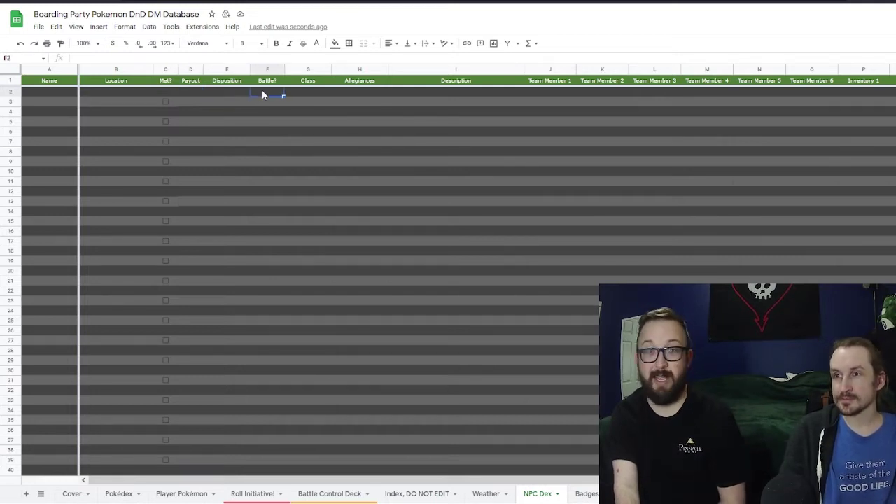
pyautogui.click(301, 94)
pyautogui.click(358, 92)
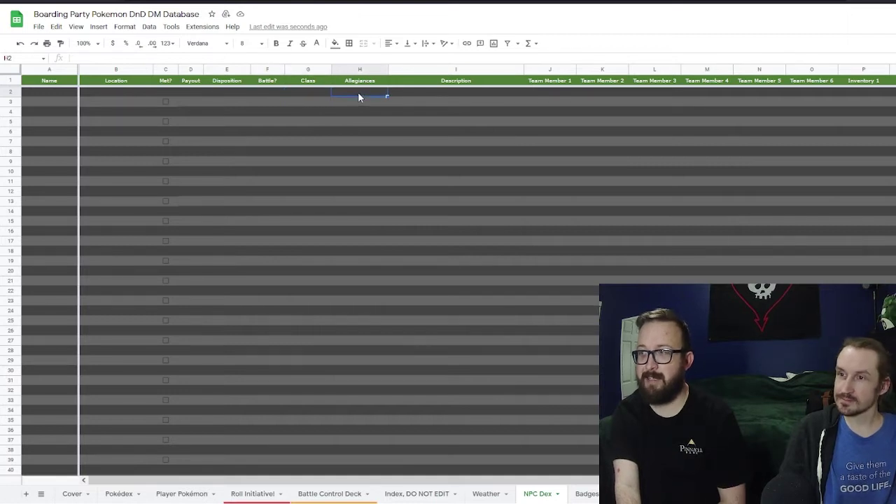
pyautogui.click(396, 92)
pyautogui.moveTo(537, 98); pyautogui.dragTo(817, 98)
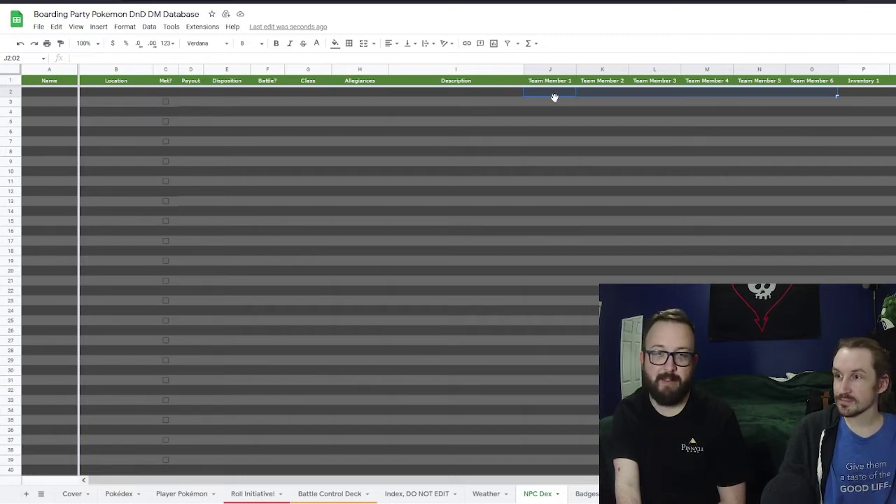
pyautogui.click(549, 141)
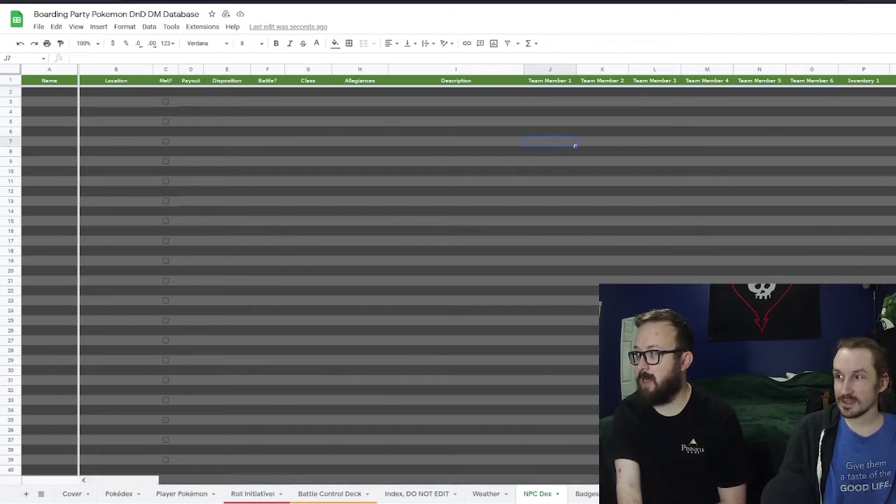
pyautogui.hscroll(3, 707, 154)
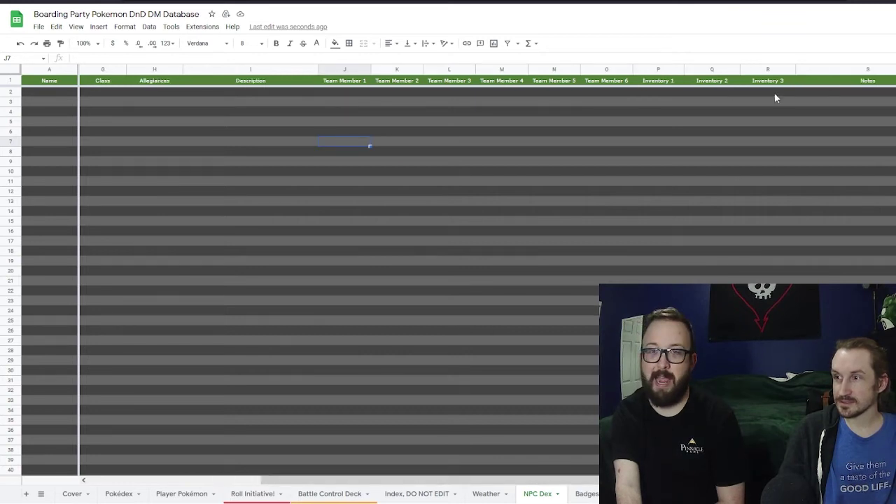
pyautogui.click(656, 94)
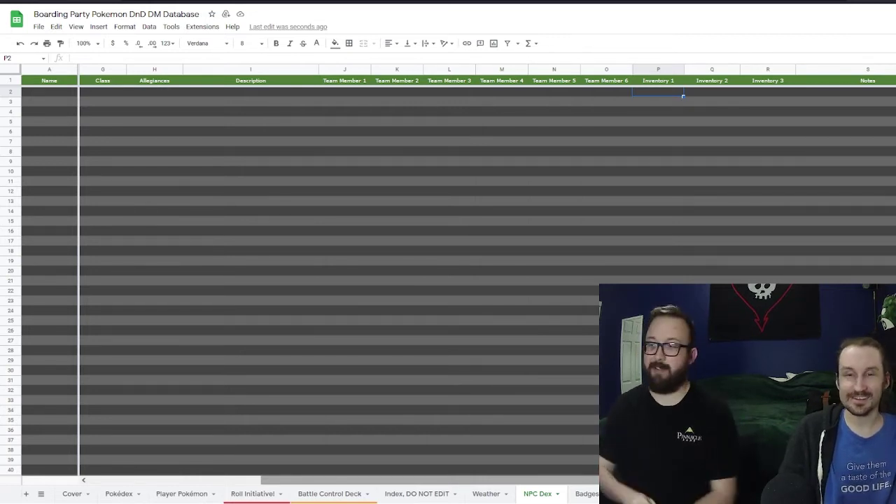
pyautogui.moveTo(593, 480); pyautogui.dragTo(274, 471)
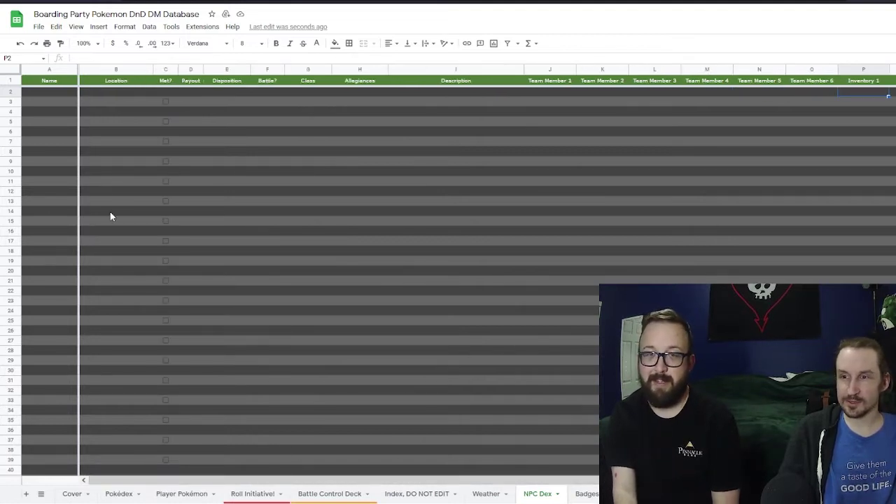
pyautogui.click(33, 93)
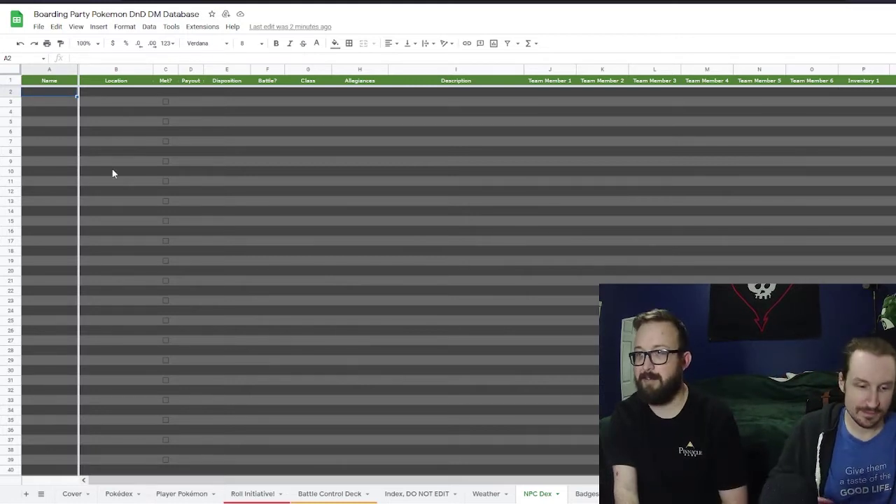
# Enter the first NPC's name and the location Hayward City.
pyautogui.write('Elli')
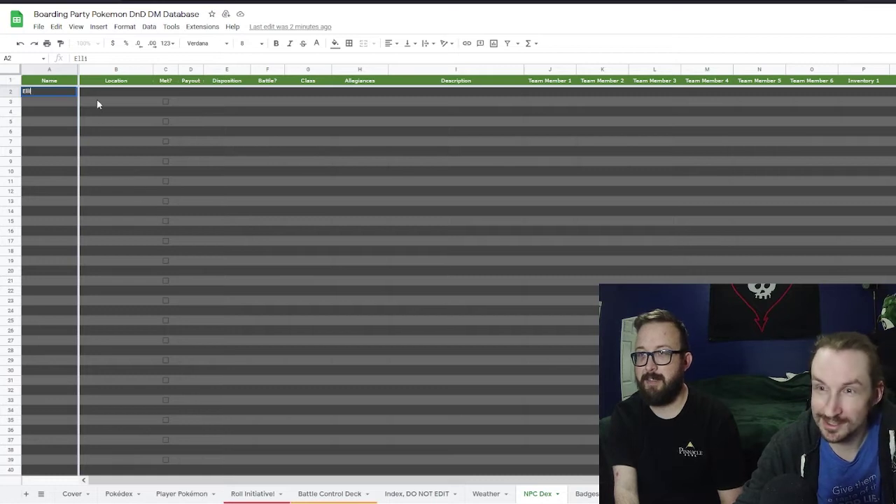
pyautogui.write('ot')
pyautogui.press('Tab')
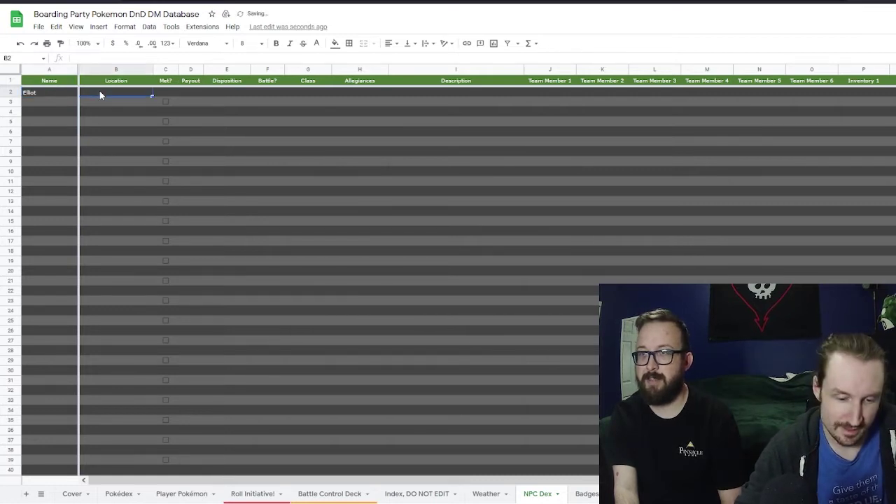
pyautogui.write('Hay')
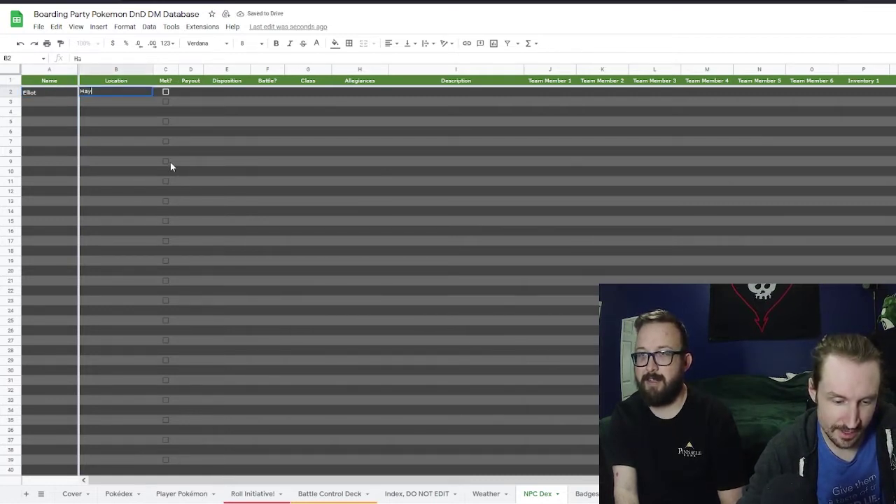
pyautogui.write('ward City')
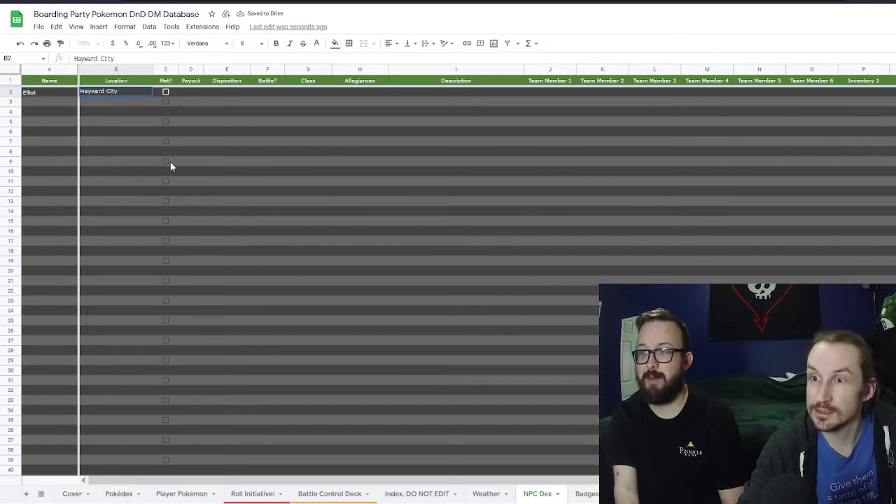
pyautogui.press('Tab')
# Set Team Member 1 to Bulbasaur, replacing the Dunsparce entry.
pyautogui.click(566, 91)
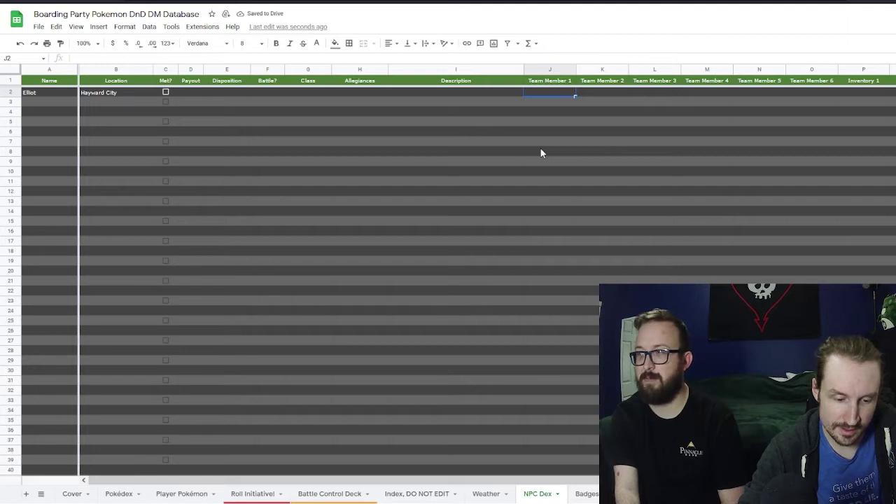
pyautogui.write('Duns')
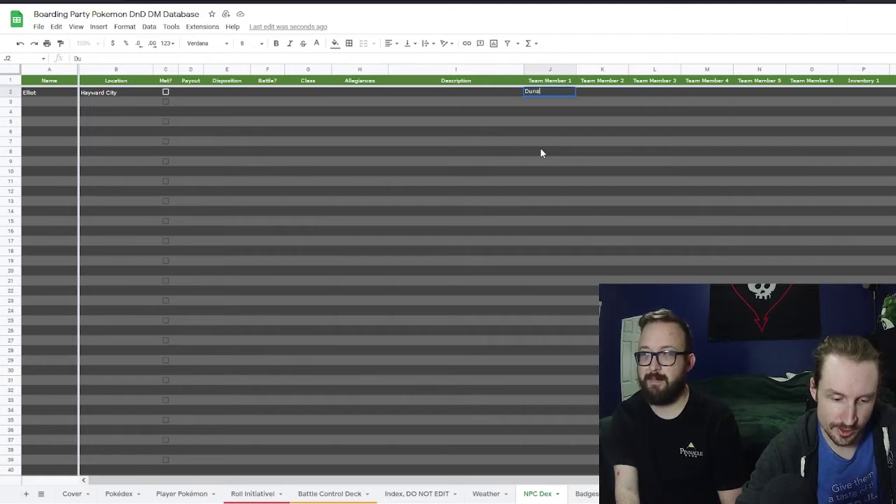
pyautogui.write('parce')
pyautogui.press('Tab')
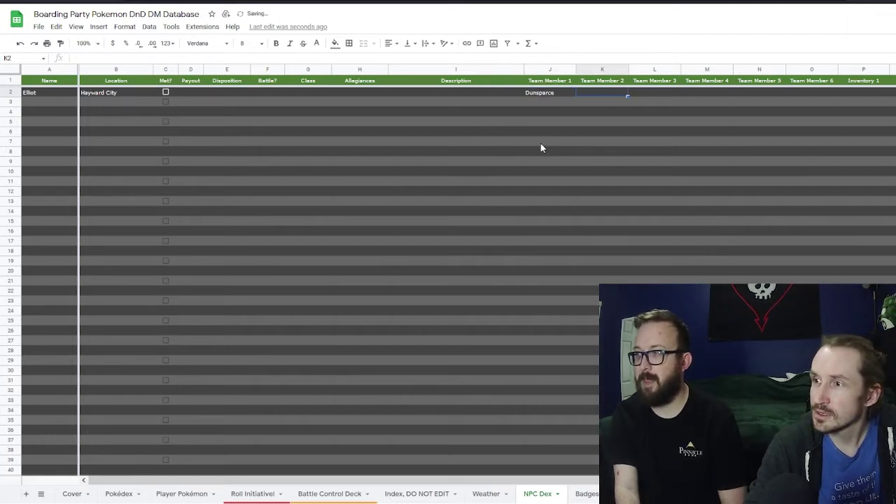
pyautogui.click(540, 92)
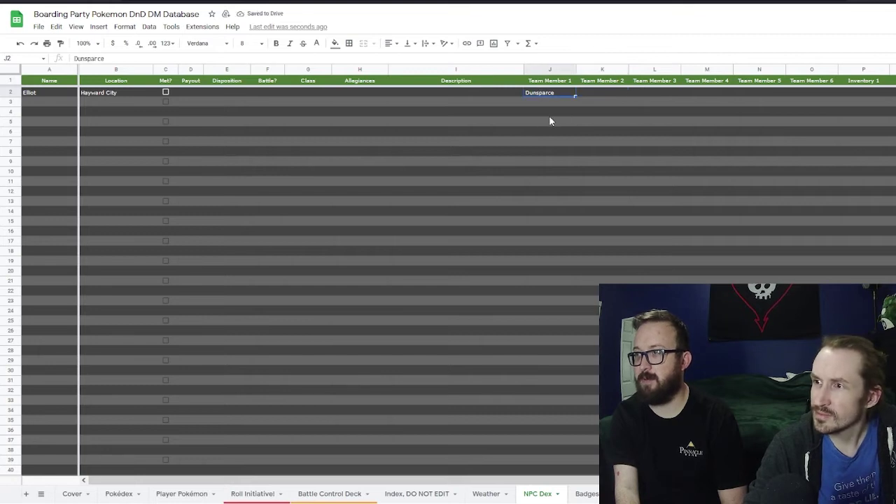
pyautogui.write('Bulbas')
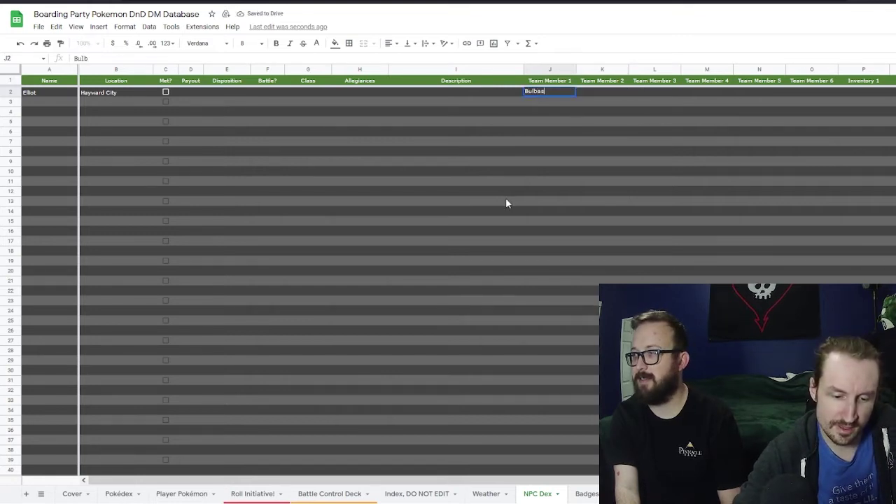
pyautogui.write('aur')
pyautogui.click(507, 203)
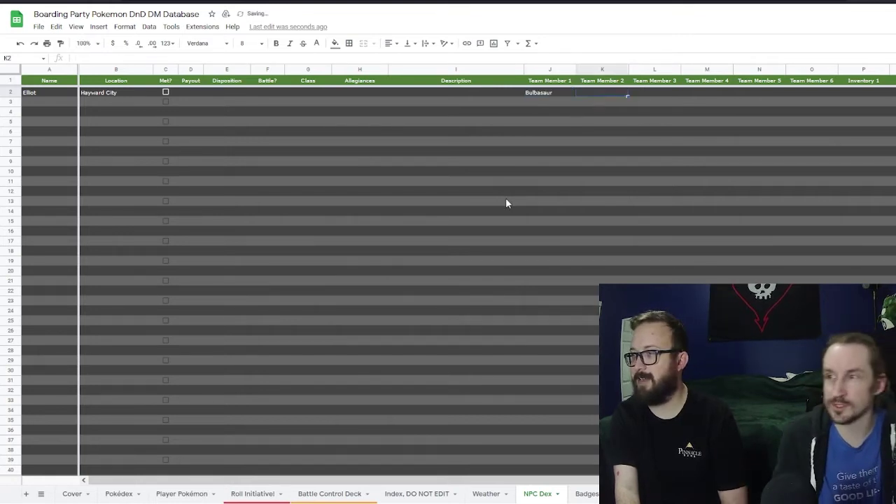
pyautogui.click(549, 173)
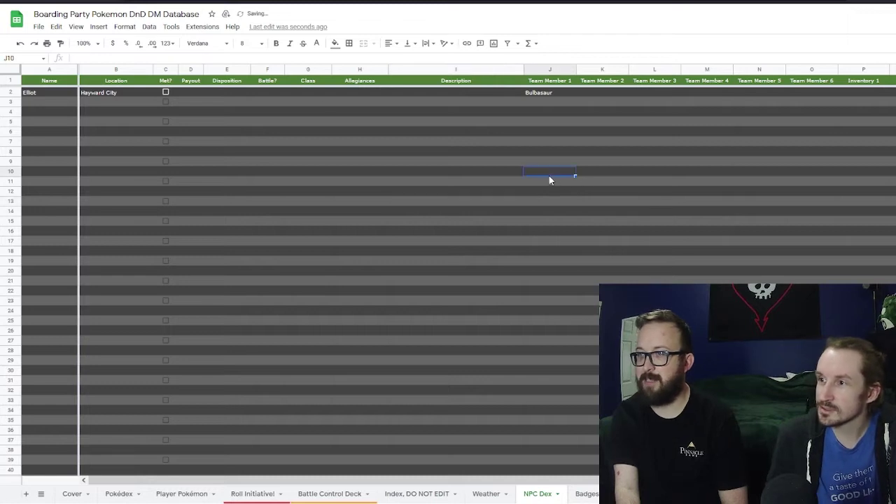
# Fill in a $20 payout, disposition 'no' and Battle? 'meh'.
pyautogui.click(188, 93)
pyautogui.write('20')
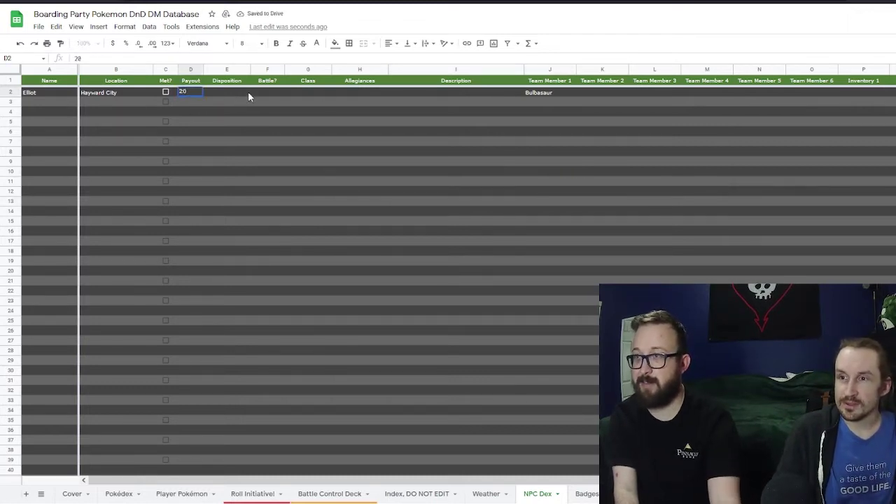
pyautogui.click(236, 95)
pyautogui.write('no')
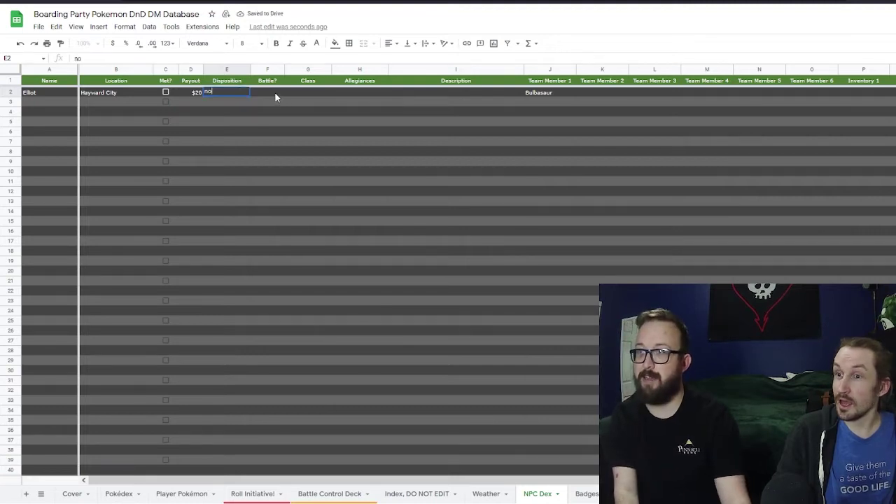
pyautogui.click(275, 92)
pyautogui.write('meh')
pyautogui.press('Tab')
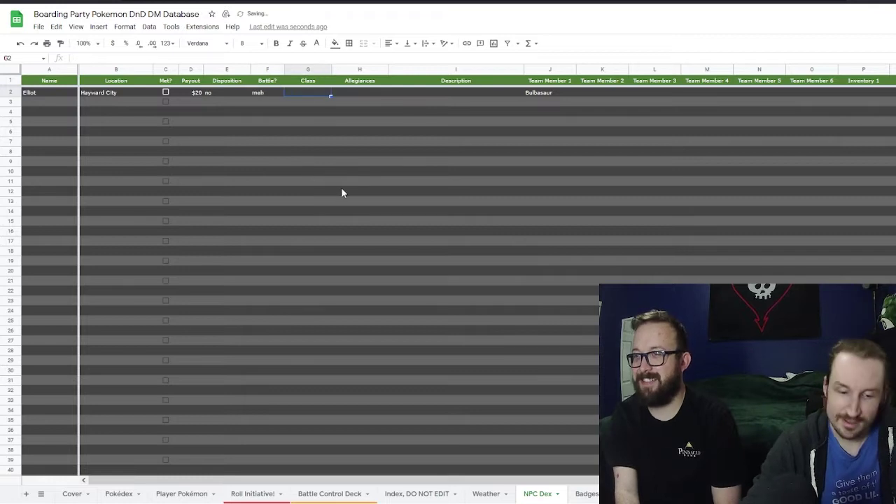
# Set the class to Magician and allegiance to Magic Society of Hayward.
pyautogui.write('Magician')
pyautogui.press('Tab')
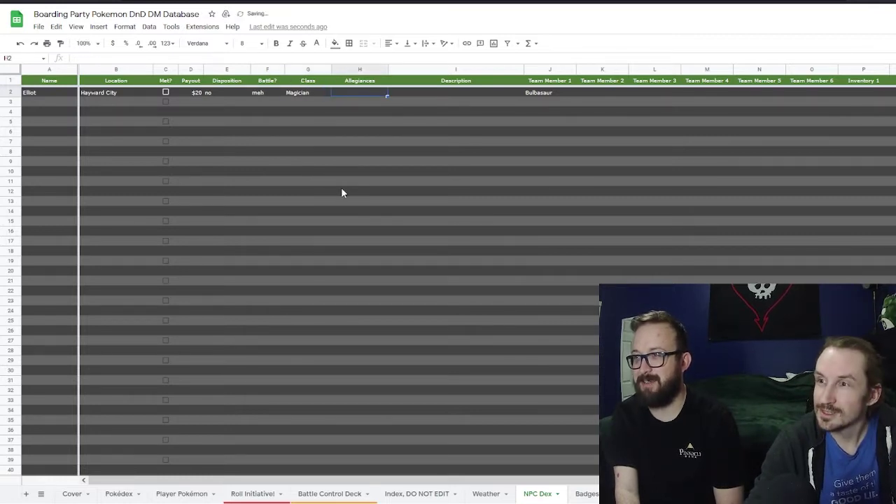
pyautogui.write('Ne')
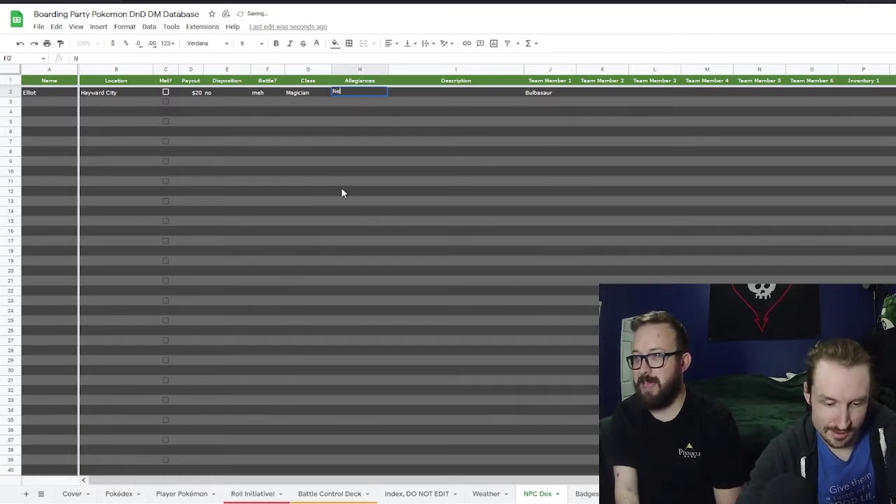
pyautogui.press('BackSpace')
pyautogui.press('BackSpace')
pyautogui.write('Magic ')
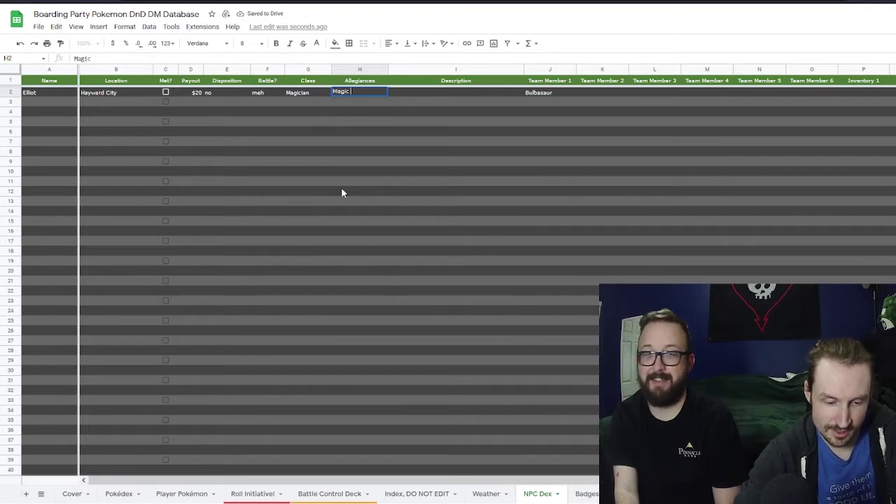
pyautogui.write('Society of ')
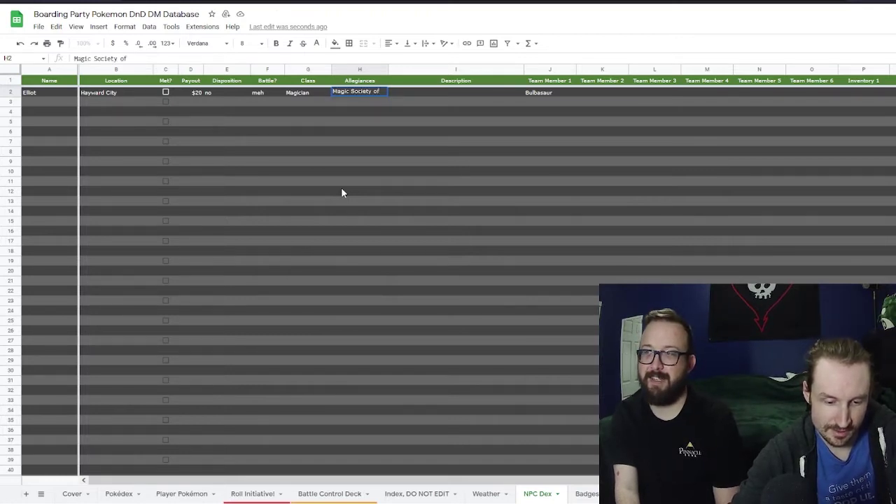
pyautogui.write('Hayward')
pyautogui.press('Tab')
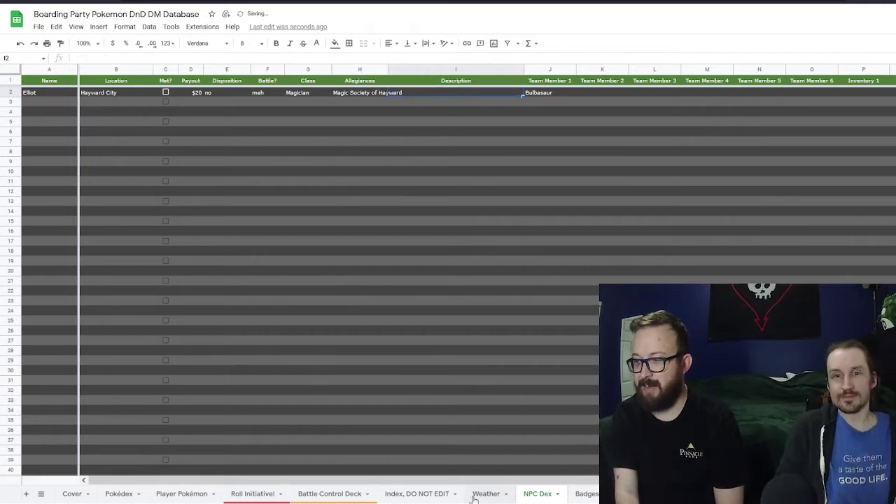
# On the Battle Control Deck, pick Sandstorm from the Weather dropdown instead of Intense Sun.
pyautogui.click(329, 493)
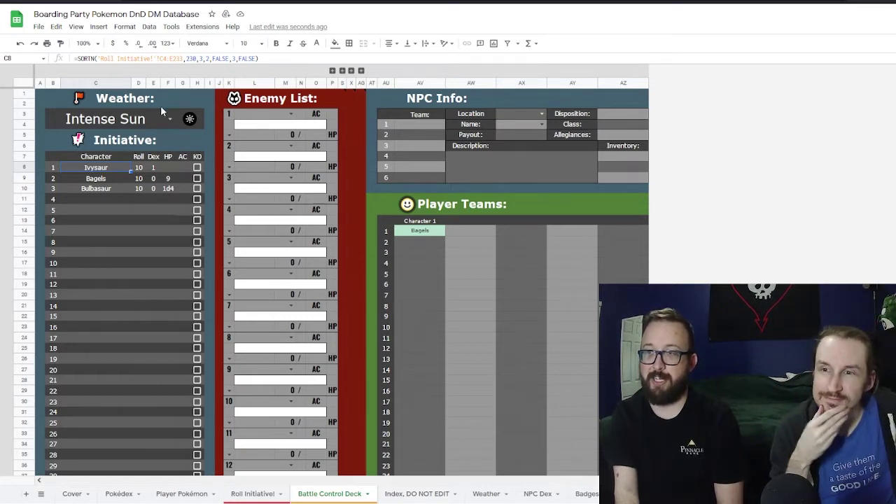
pyautogui.click(170, 121)
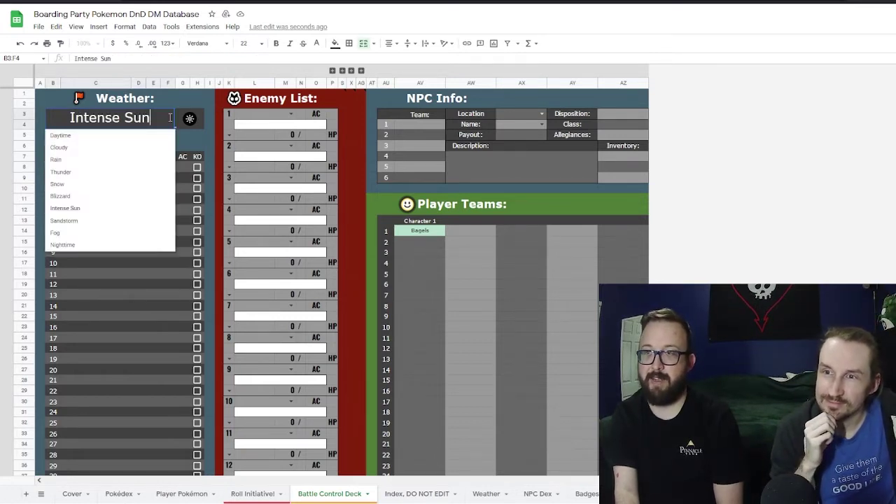
pyautogui.click(77, 221)
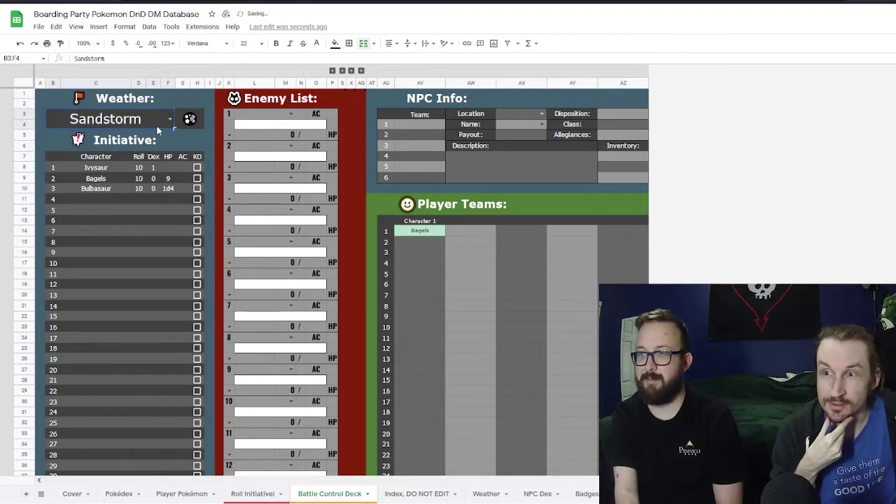
# Choose Bulbasaur in the L3 dropdown, giving Enemy 1 AC 11 and 9/9 HP.
pyautogui.click(290, 115)
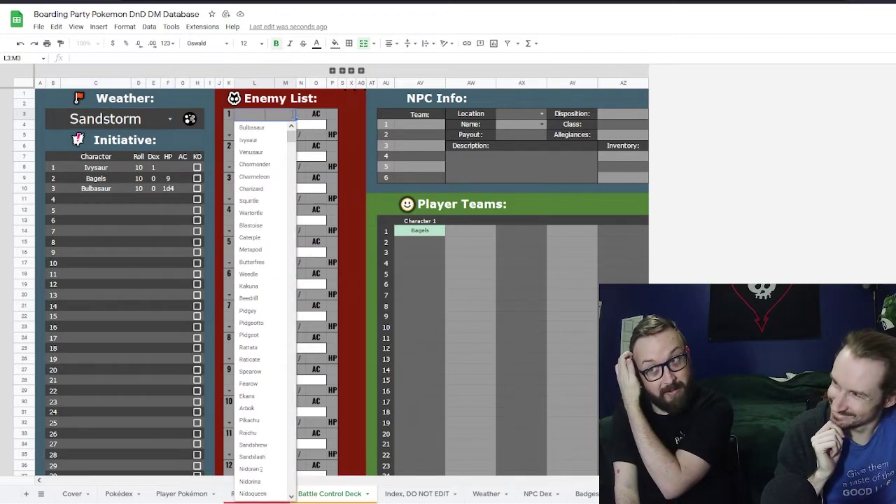
pyautogui.click(259, 127)
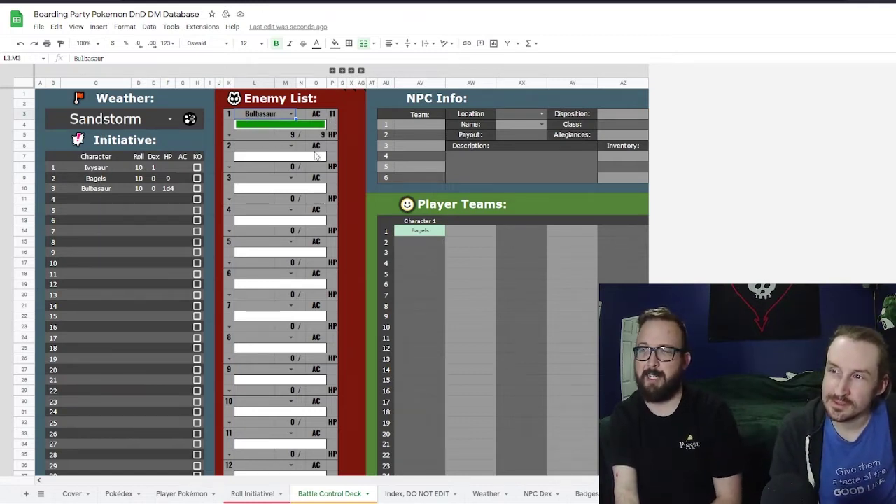
# Expand the Crmt, Hit and Total columns and enter 4 as Bulbasaur's hit damage.
pyautogui.click(332, 71)
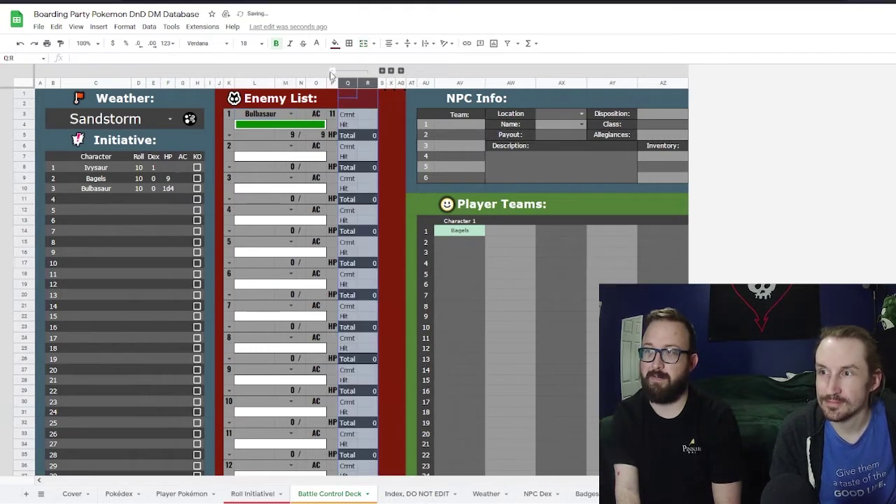
pyautogui.click(367, 124)
pyautogui.click(366, 116)
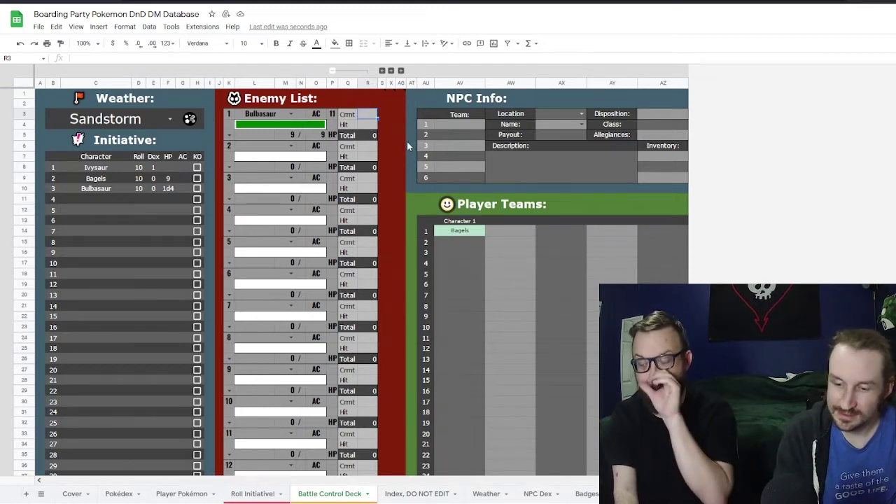
pyautogui.click(367, 124)
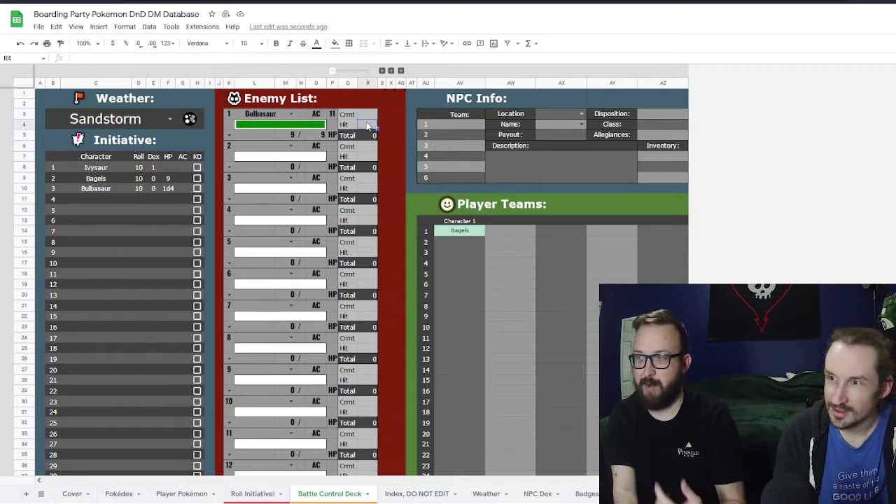
pyautogui.write('4')
pyautogui.click(400, 170)
pyautogui.click(372, 136)
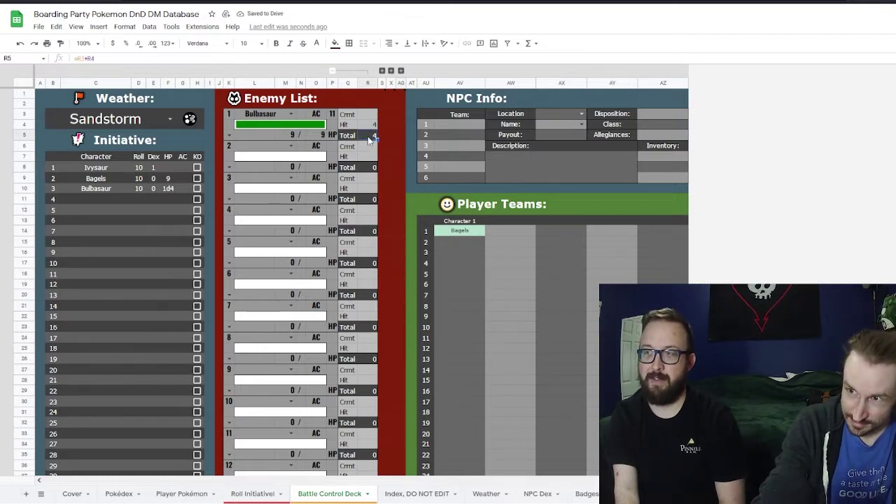
# Log Crmt 4 and a 2-damage hit, then raise Crmt to 6, leaving Bulbasaur at 3/9 HP.
pyautogui.click(372, 117)
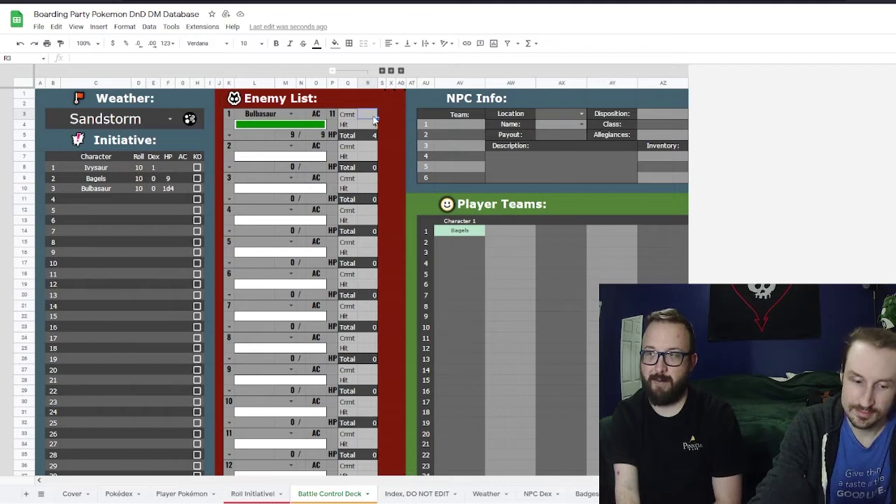
pyautogui.write('4')
pyautogui.press('Return')
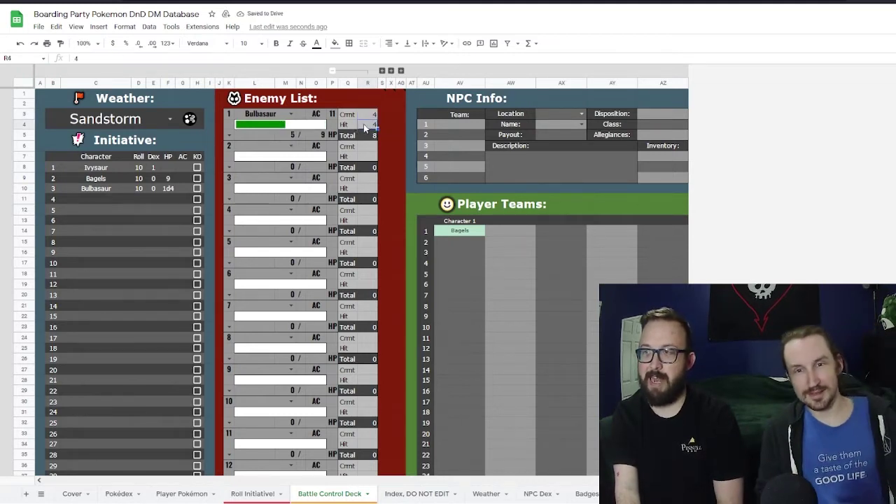
pyautogui.write('2')
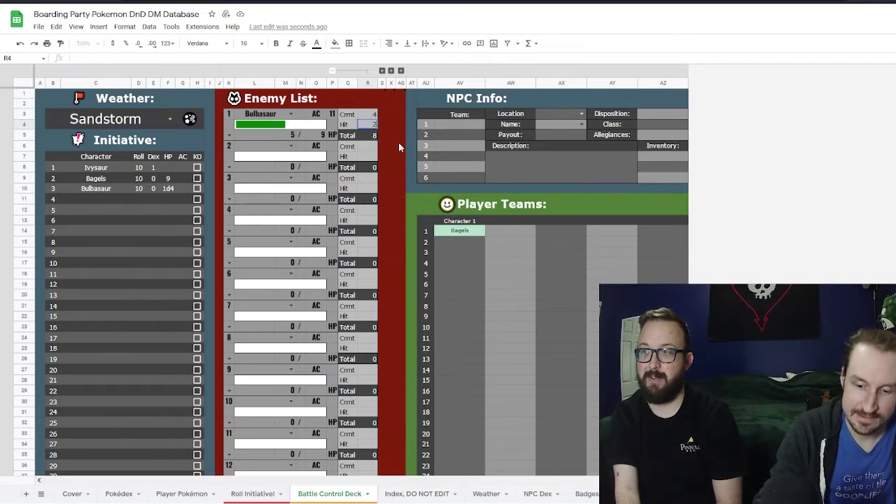
pyautogui.press('Return')
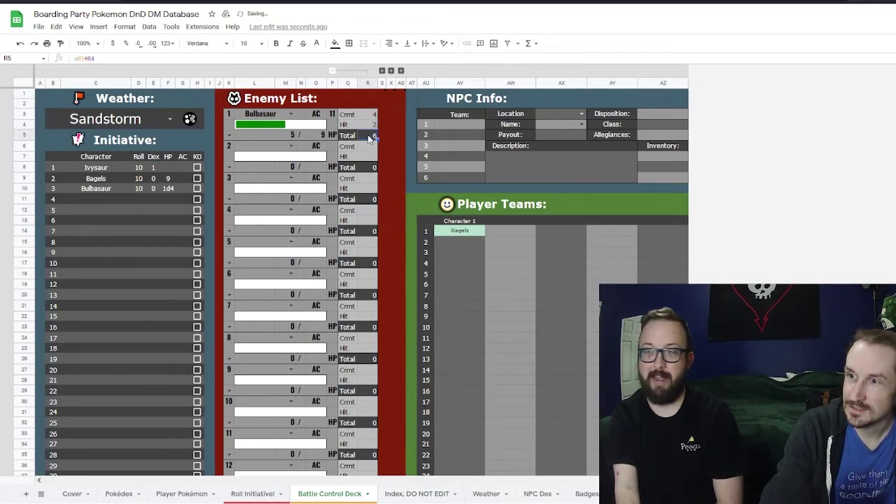
pyautogui.click(371, 112)
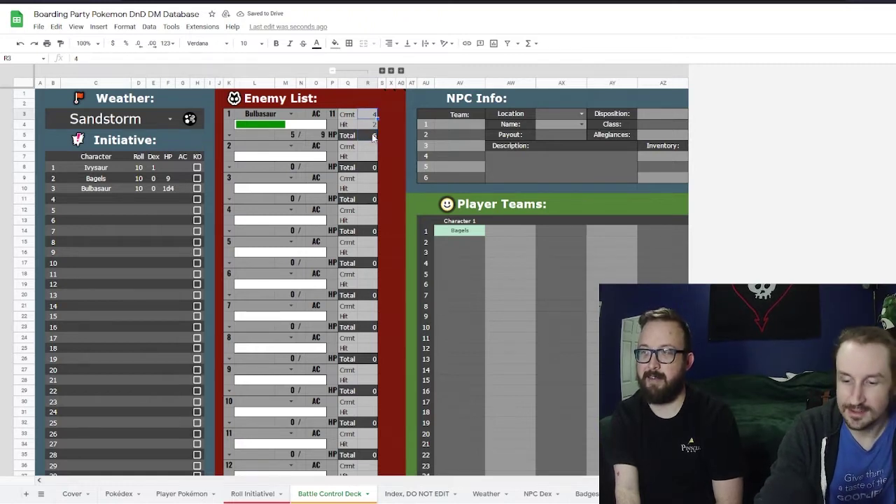
pyautogui.write('6')
pyautogui.press('Return')
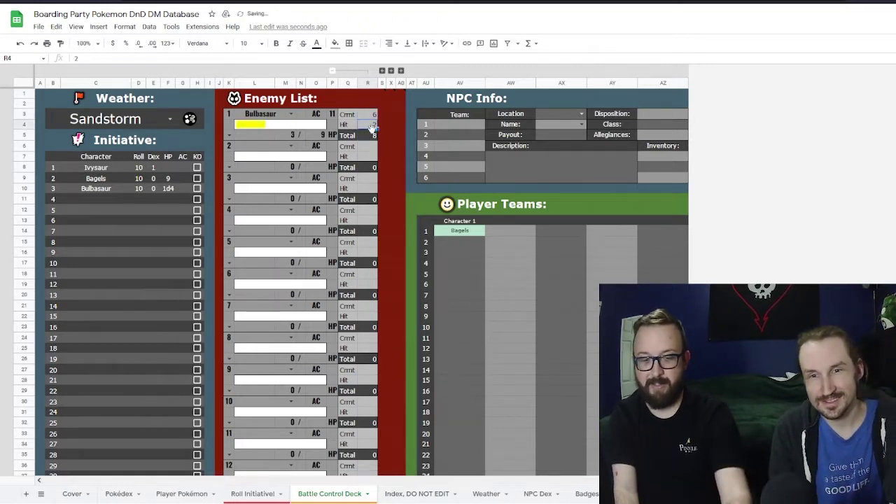
pyautogui.click(372, 133)
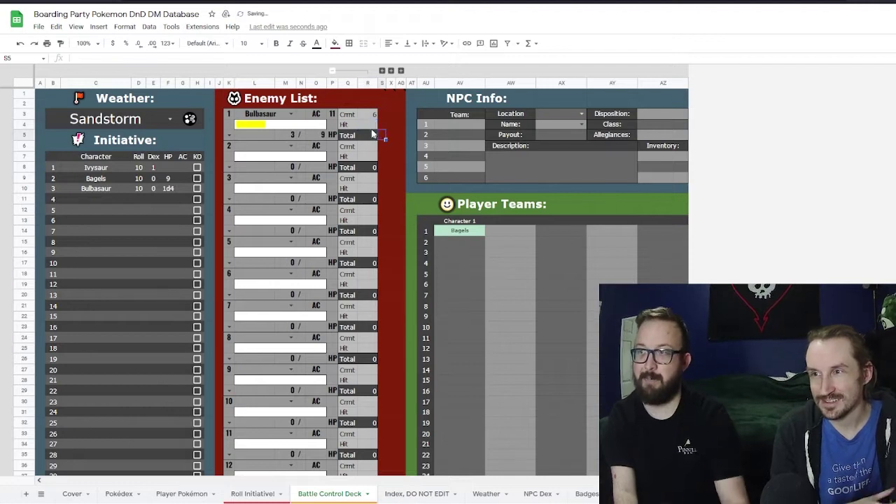
# Check the Total formula and set Bulbasaur's Crmt damage to 9, then 8, leaving 1 HP.
pyautogui.click(369, 126)
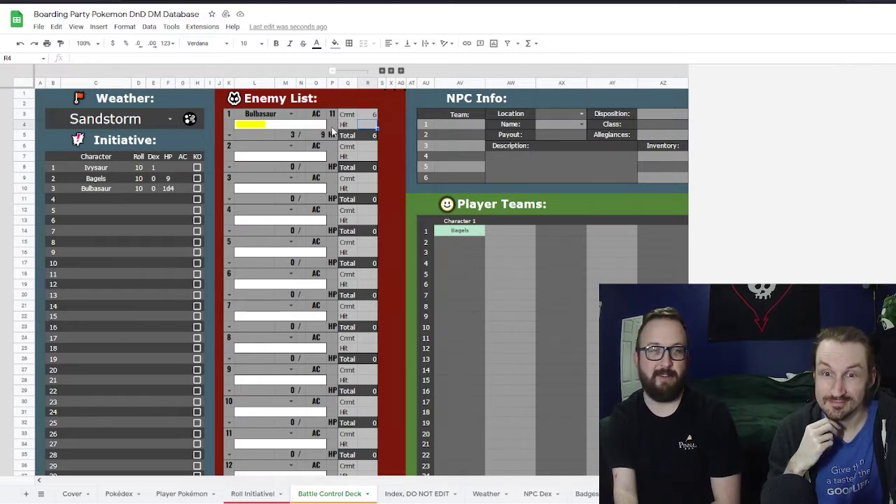
pyautogui.click(371, 138)
pyautogui.click(370, 117)
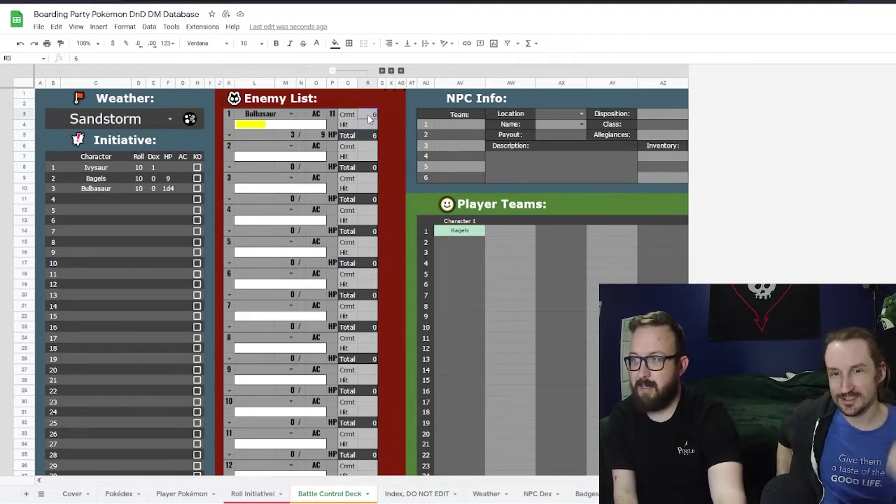
pyautogui.write('9')
pyautogui.press('Return')
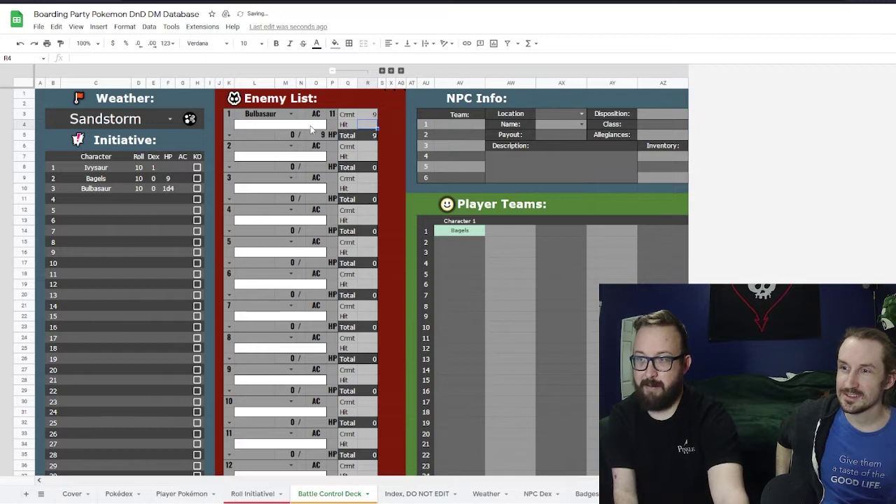
pyautogui.click(373, 116)
pyautogui.write('8')
pyautogui.press('Return')
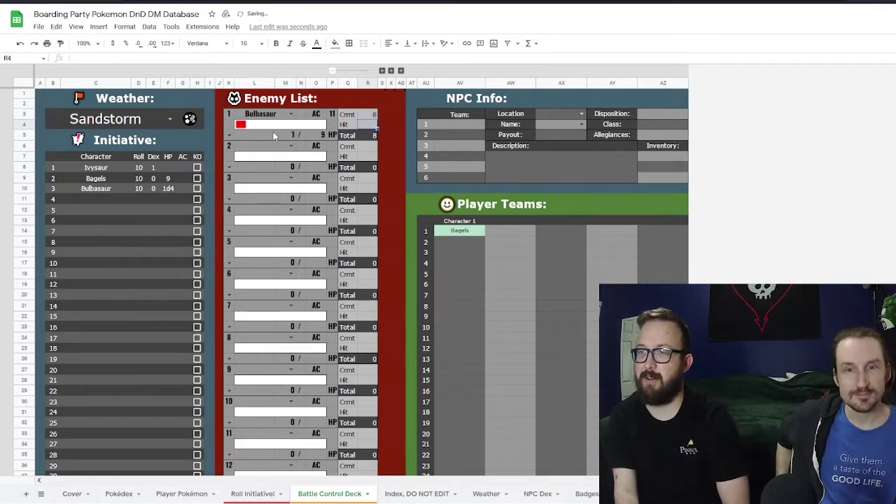
# Set Crmt damage to 9 for 0 HP, tick KO in initiative, then clear damage to 9/9.
pyautogui.click(367, 115)
pyautogui.write('9')
pyautogui.press('Return')
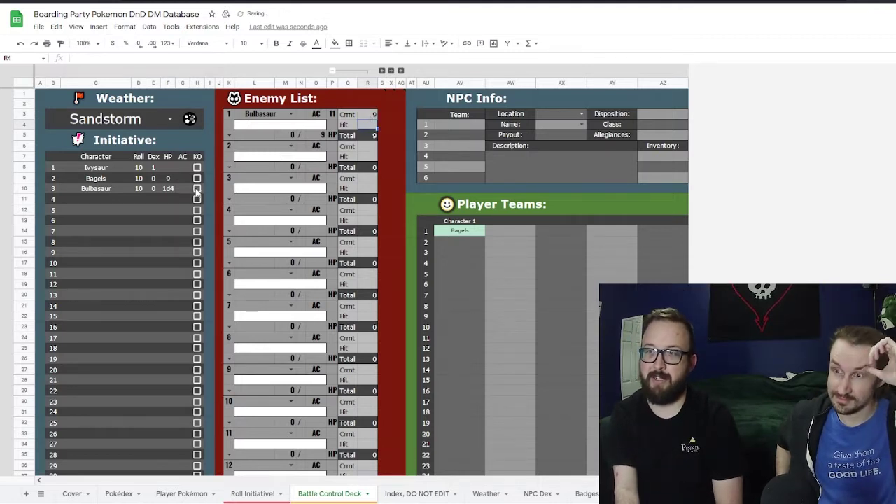
pyautogui.click(197, 189)
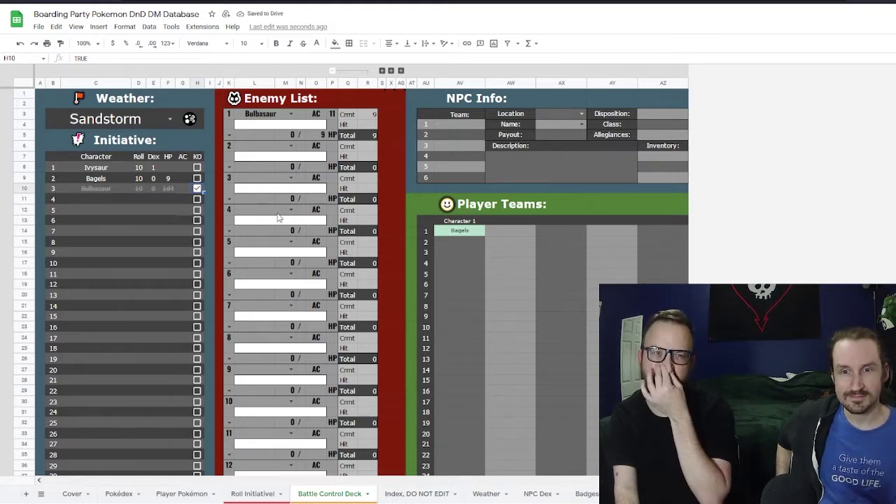
pyautogui.click(369, 116)
pyautogui.press('Return')
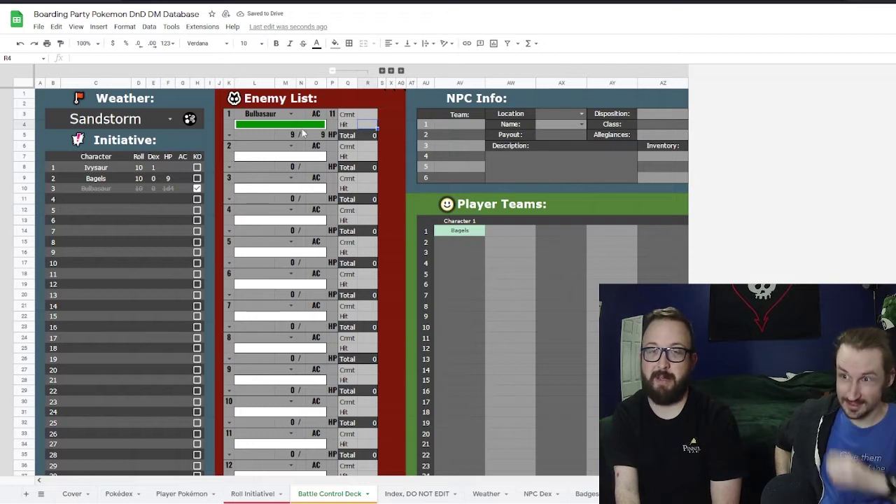
# Collapse the damage columns and expand the ability modifiers, noting Bulbasaur's Wis modifier.
pyautogui.click(333, 71)
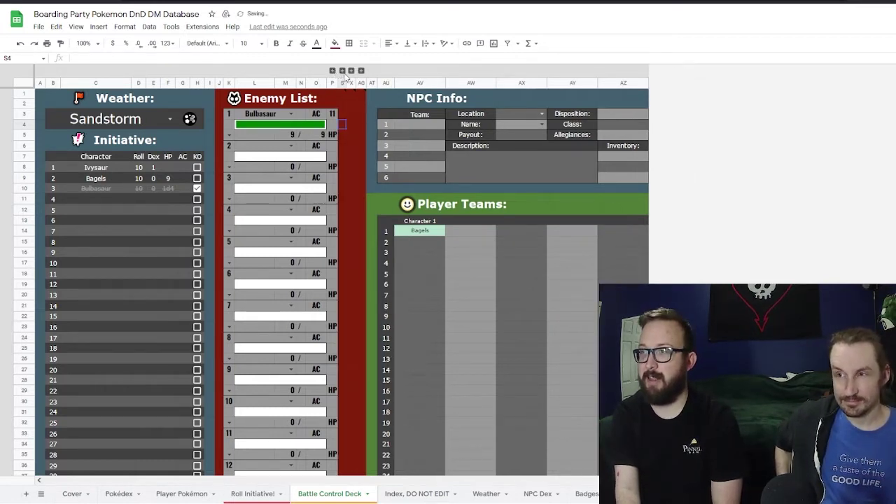
pyautogui.click(343, 71)
pyautogui.click(385, 126)
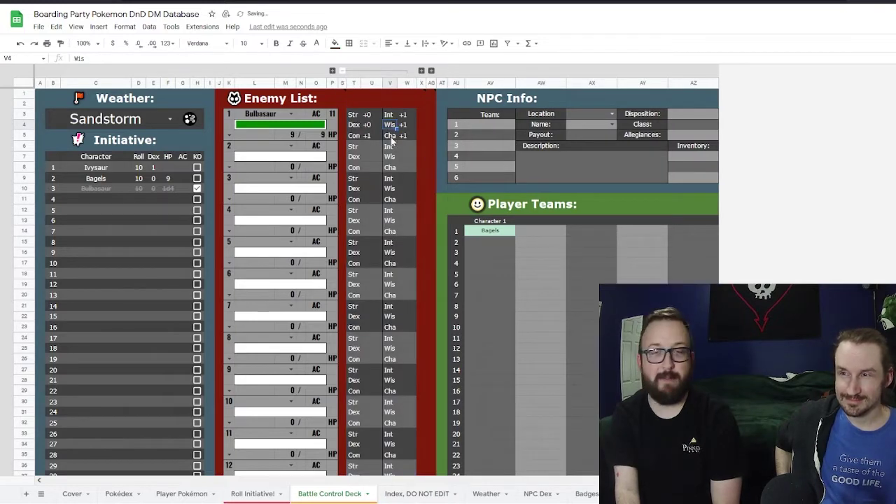
pyautogui.click(430, 149)
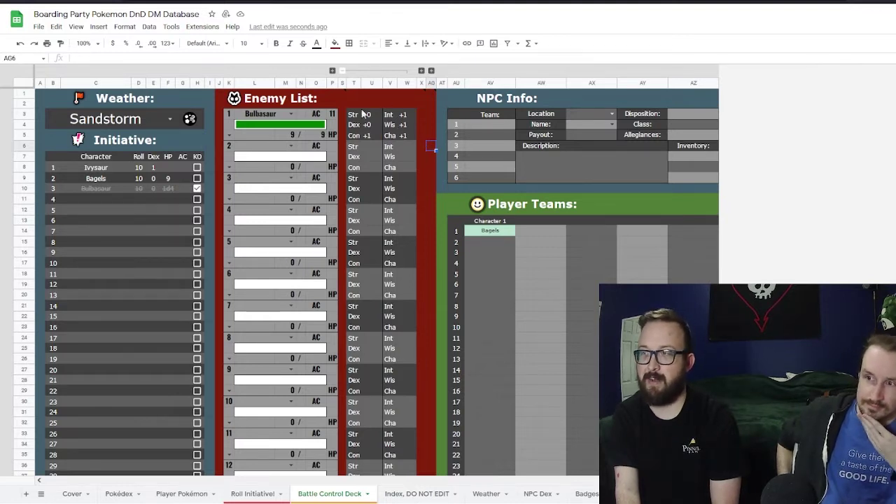
# Collapse the ability modifiers and expand Bulbasaur's move description columns.
pyautogui.click(343, 71)
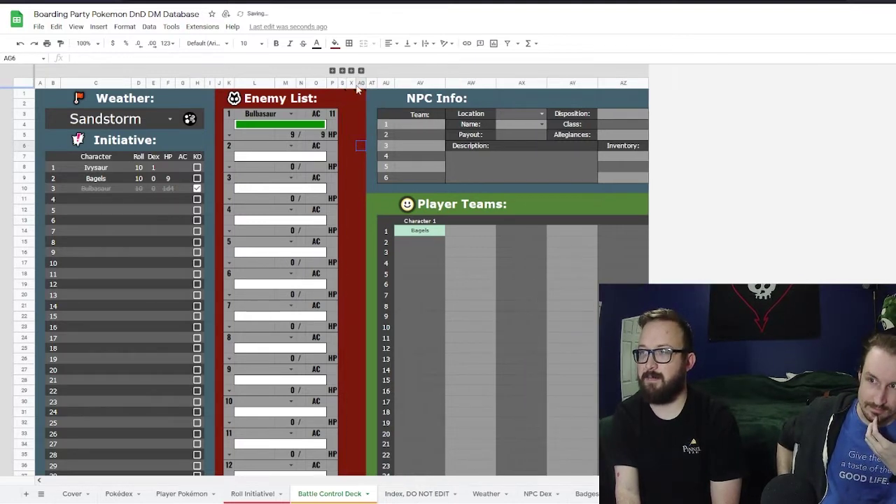
pyautogui.click(351, 71)
pyautogui.click(637, 187)
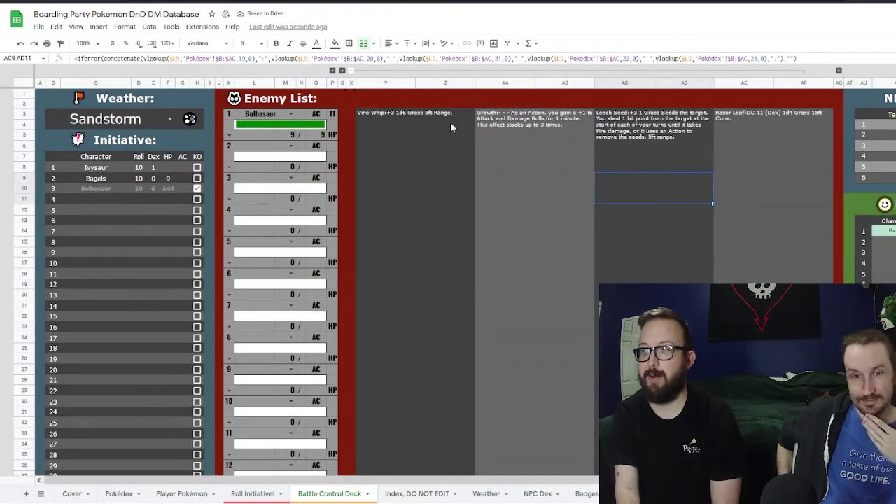
# Review Bulbasaur's moves: Vine Whip, Growth, Leech Seed and Razor Leaf.
pyautogui.click(414, 117)
pyautogui.click(527, 124)
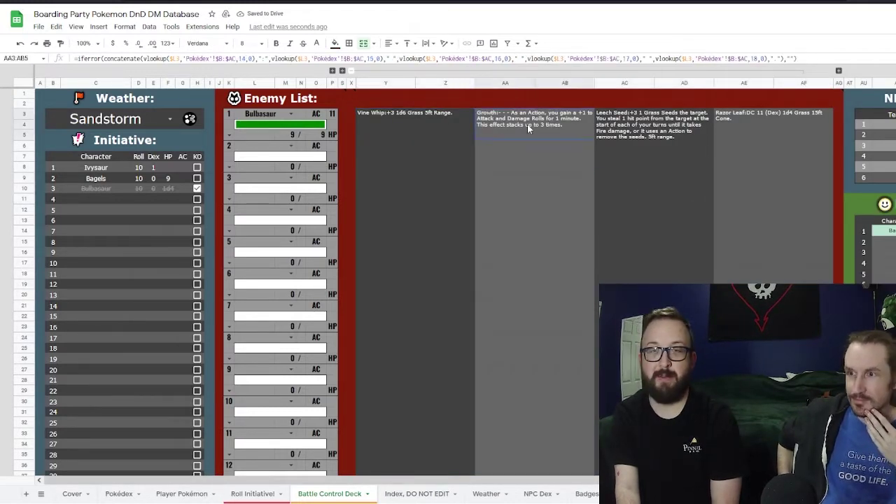
pyautogui.click(694, 134)
pyautogui.click(733, 126)
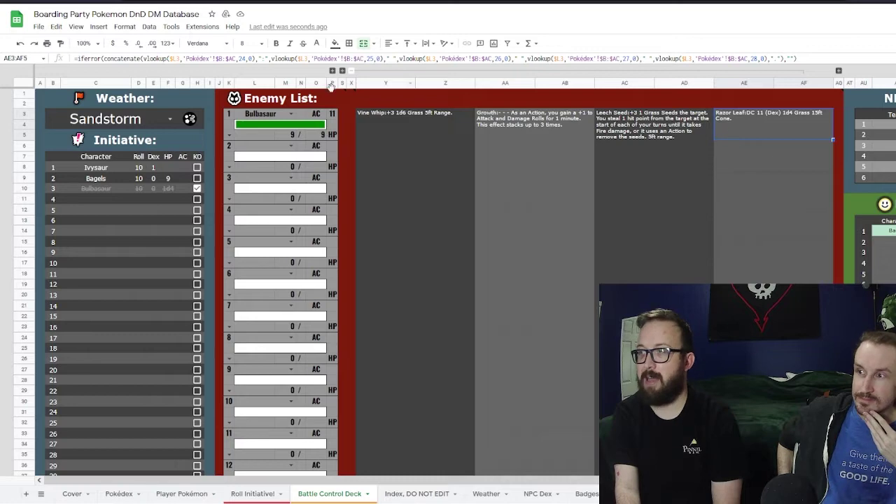
# Collapse the move descriptions and expand the How to use HP Bar guide.
pyautogui.click(353, 72)
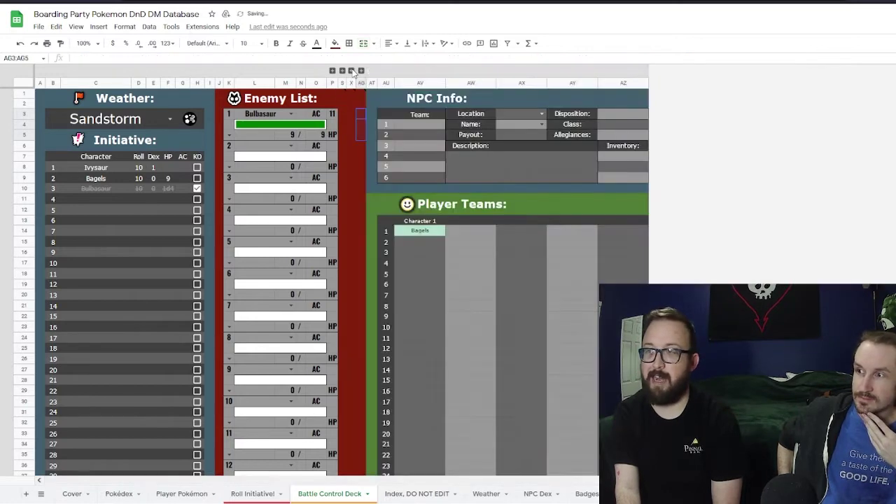
pyautogui.click(361, 71)
pyautogui.click(474, 209)
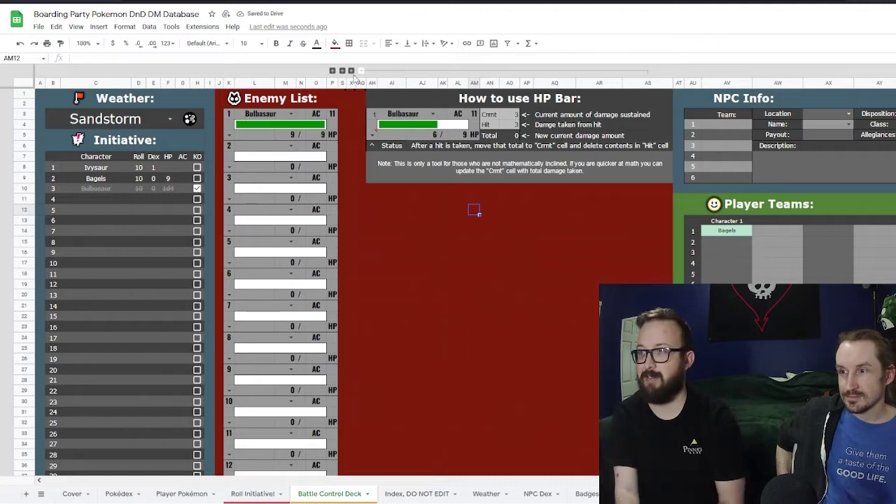
# Hide the HP Bar help and re-expand the moves, ability modifier and damage columns.
pyautogui.click(353, 71)
pyautogui.click(352, 70)
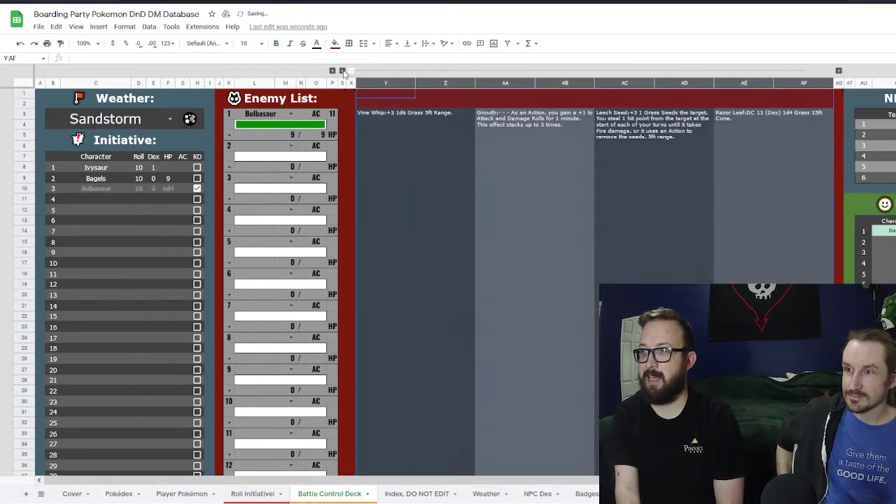
pyautogui.click(342, 70)
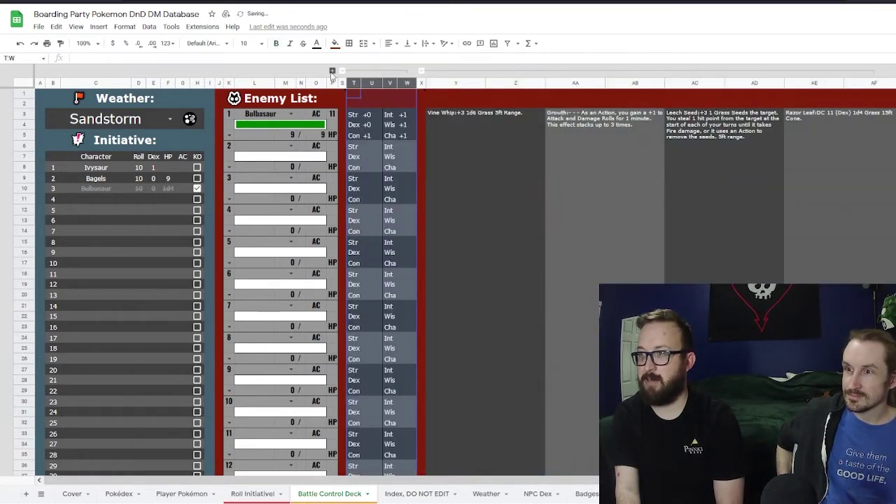
pyautogui.click(333, 70)
pyautogui.click(609, 214)
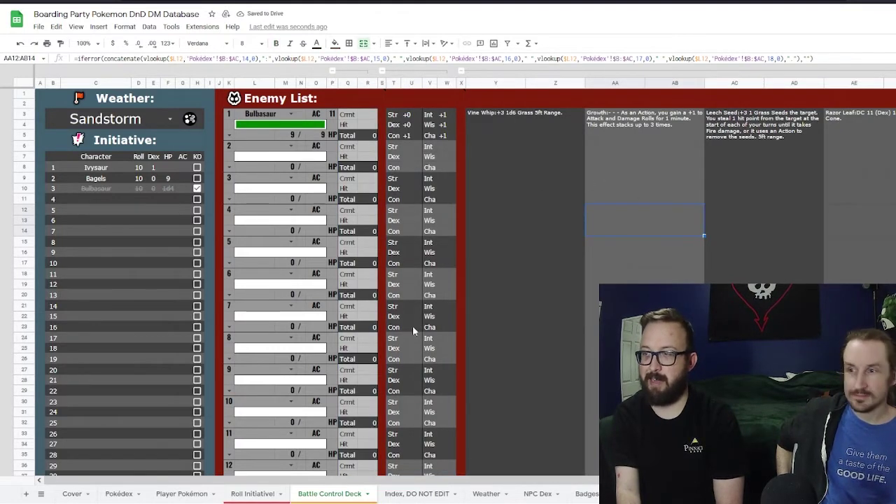
# Collapse the moves, modifier and damage groups, then inspect the NPC Inventory formula.
pyautogui.click(460, 71)
pyautogui.click(382, 70)
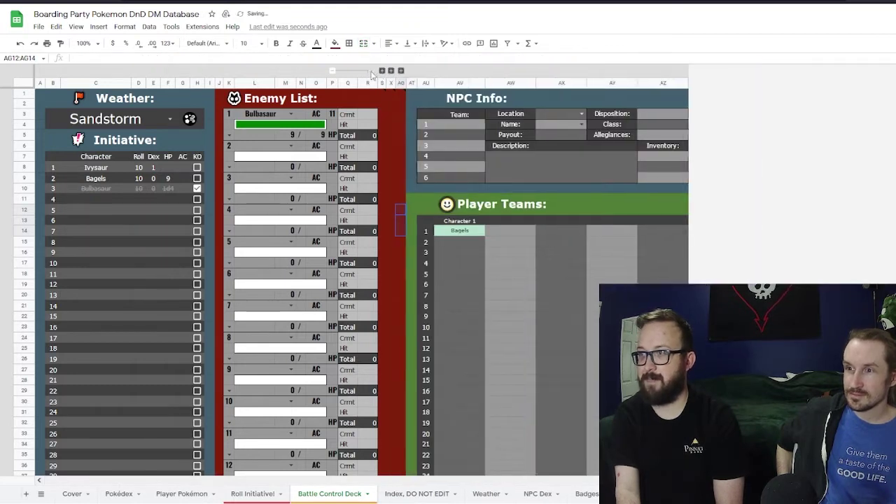
pyautogui.click(333, 71)
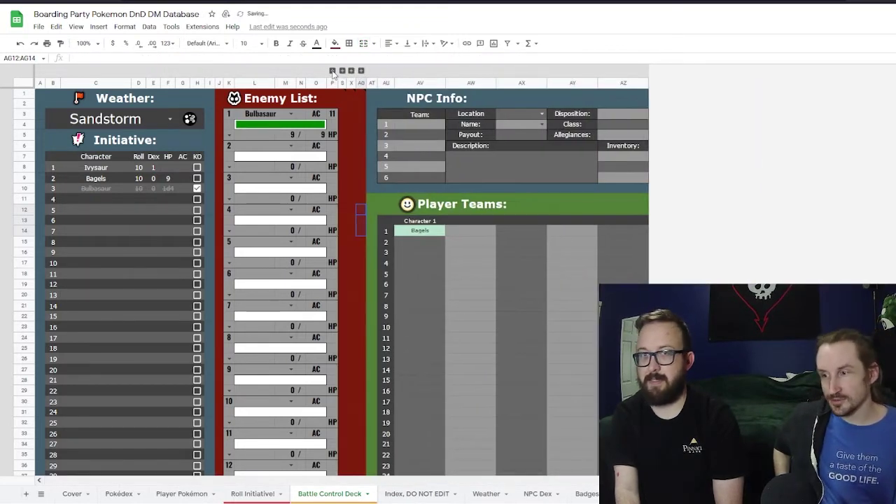
pyautogui.click(717, 170)
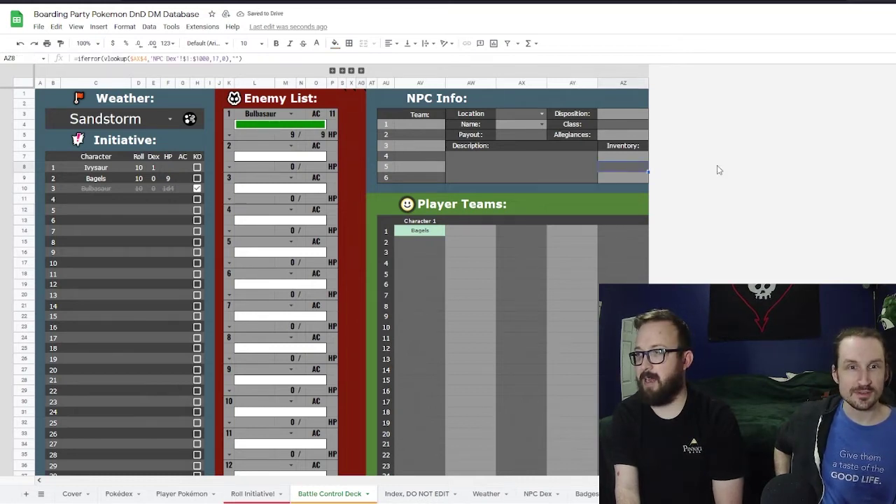